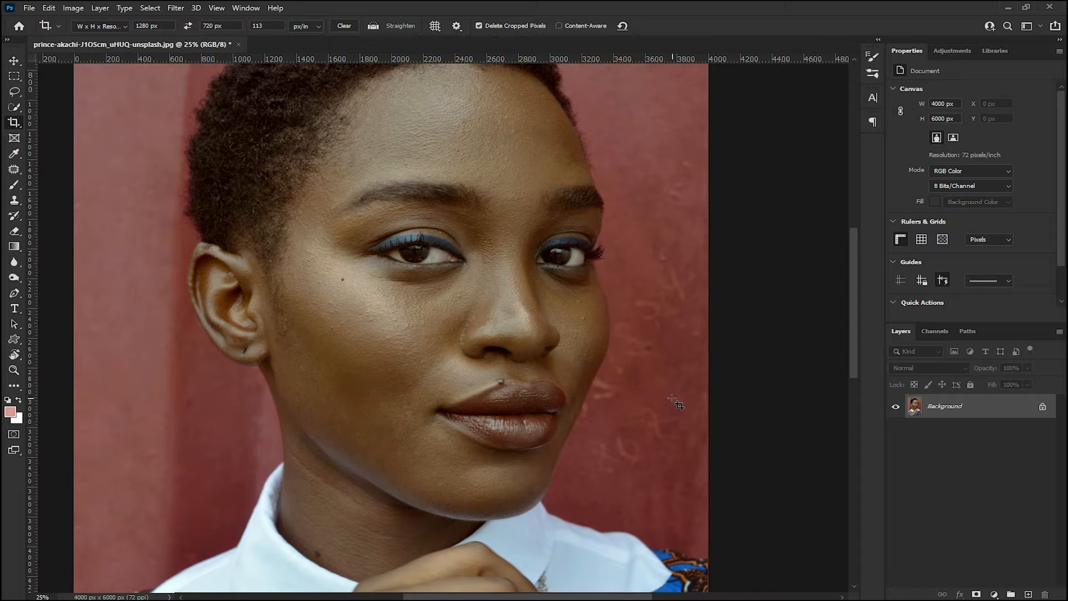
Duplicate the Background layer and rename the copy "Lower frequency".
key(ctrl+plus)
key(ctrl+minus)
key(ctrl)
key(ctrl+j)
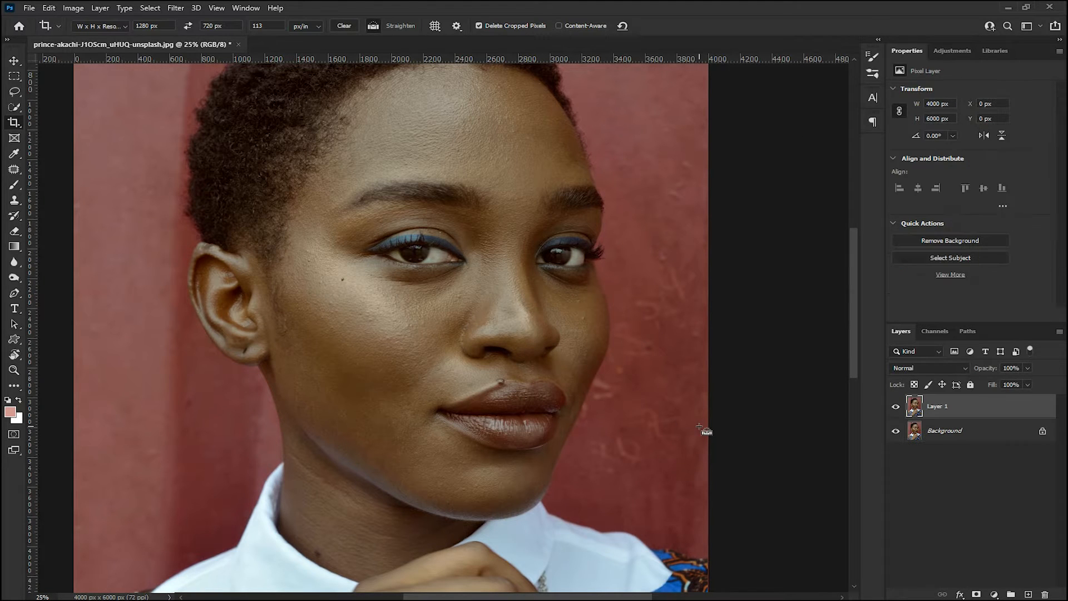
double_click(938, 407)
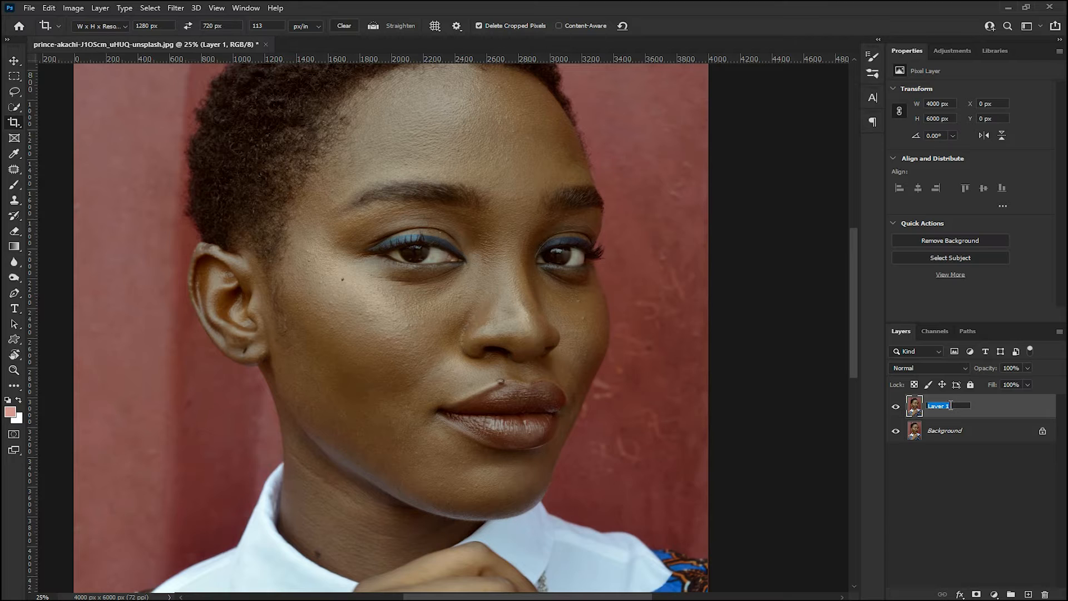
key(BackSpace)
text(Lower frequency)
key(Return)
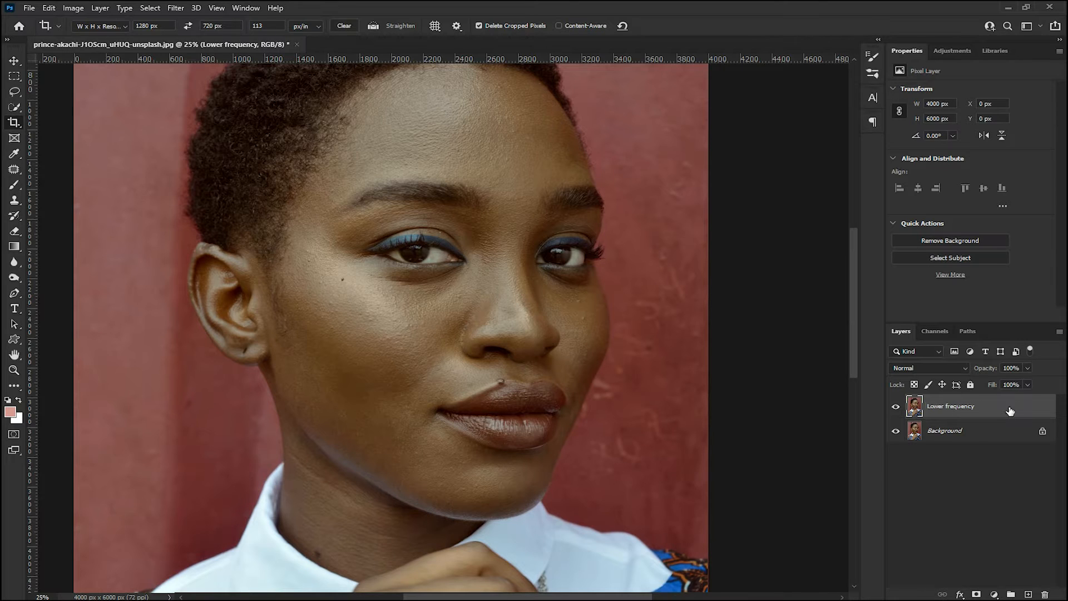
Duplicate the Lower frequency layer and rename the copy "higher frequency".
key(ctrl+j)
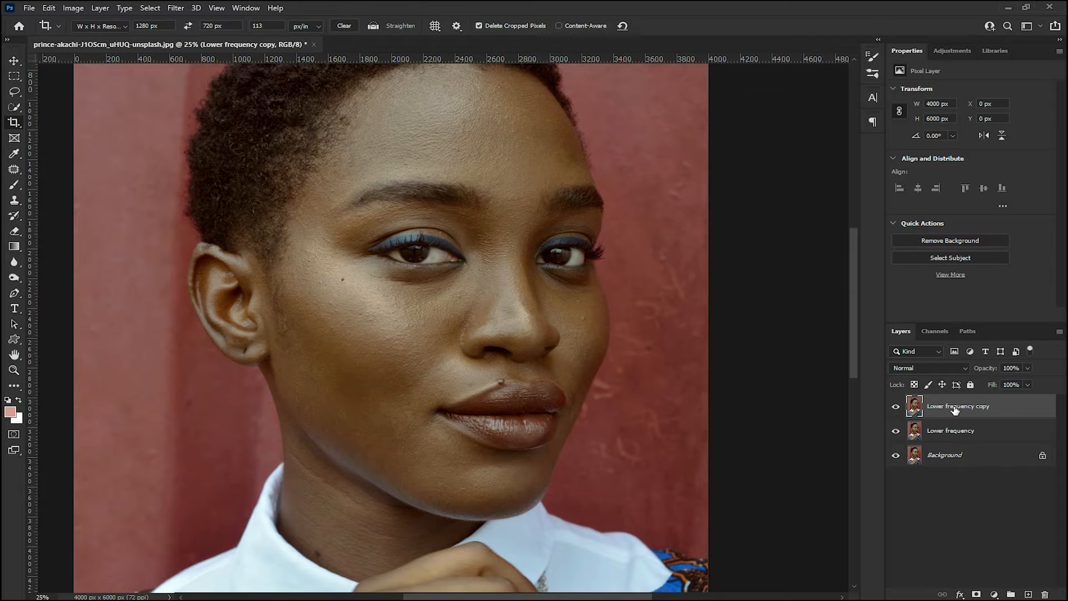
double_click(955, 407)
double_click(967, 409)
key(BackSpace)
key(BackSpace)
key(Return)
double_click(952, 407)
text(h)
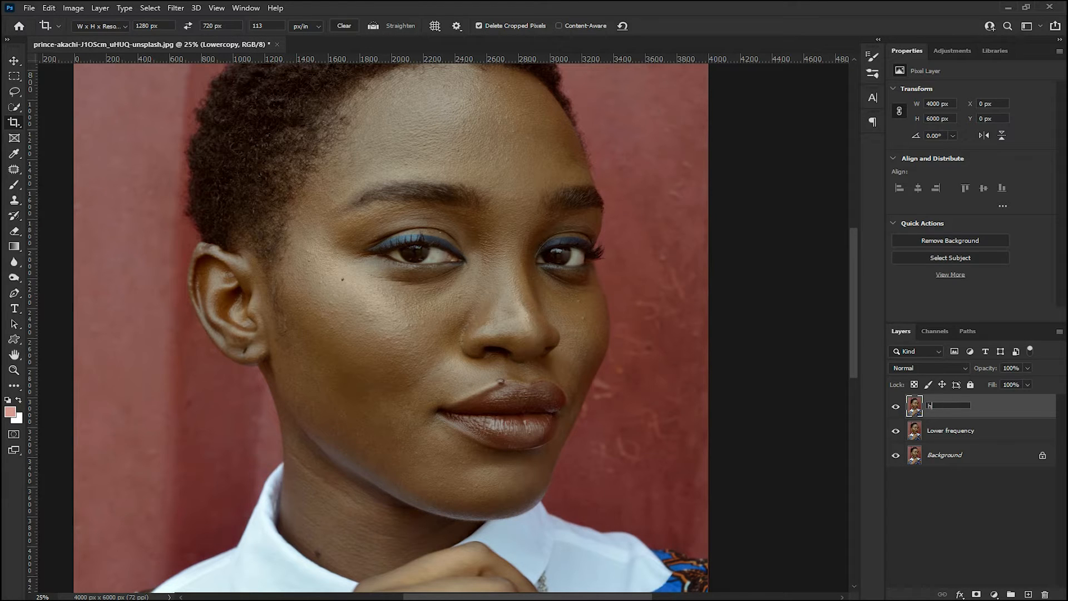
text(igher frequency)
key(Return)
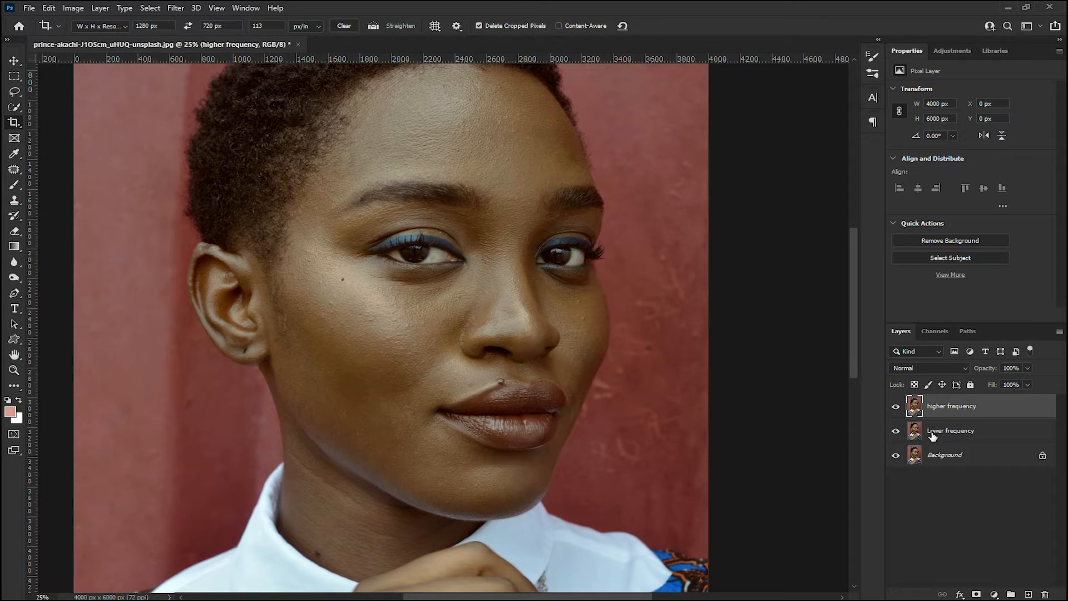
Group the higher frequency and Lower frequency layers and name the group "Frequency separation".
shift+click(974, 430)
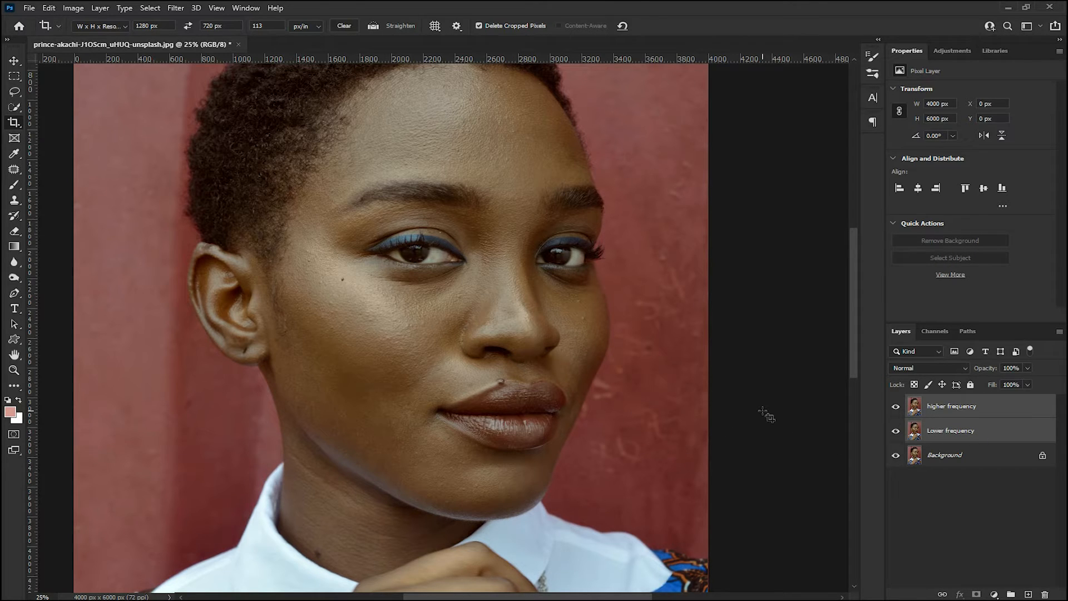
key(ctrl)
key(ctrl+g)
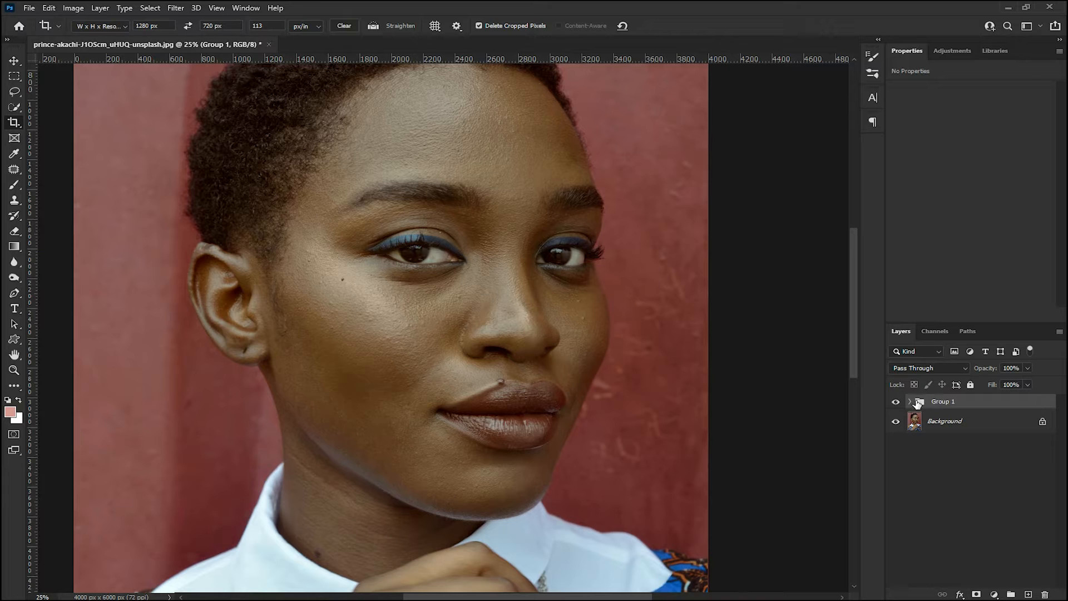
double_click(952, 402)
text(Frequency separation)
key(Return)
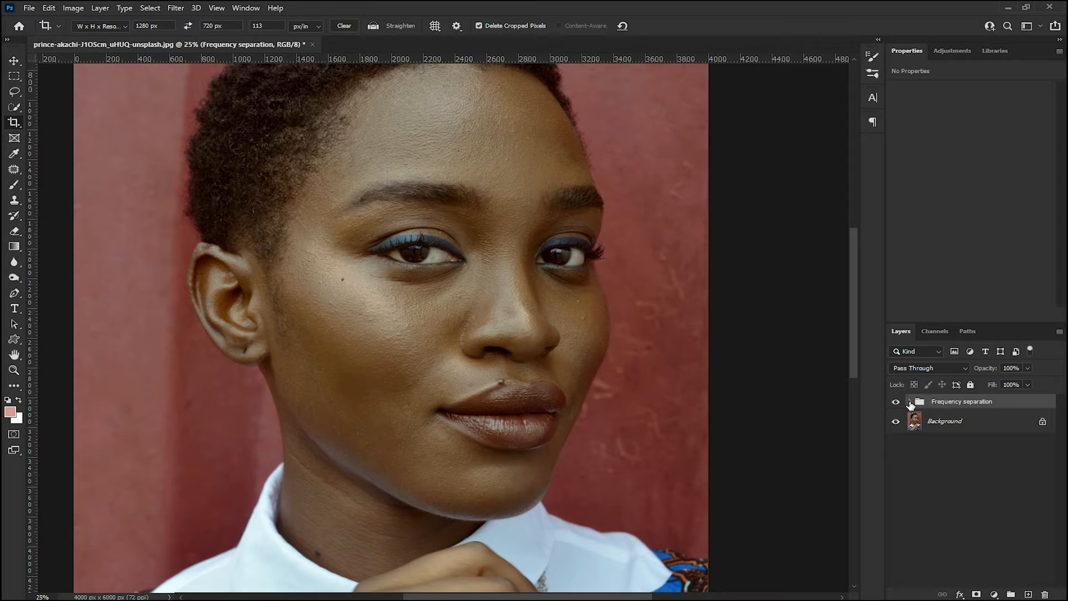
Expand the Frequency separation group, make Lower frequency the active layer and hide the higher frequency layer.
click(910, 402)
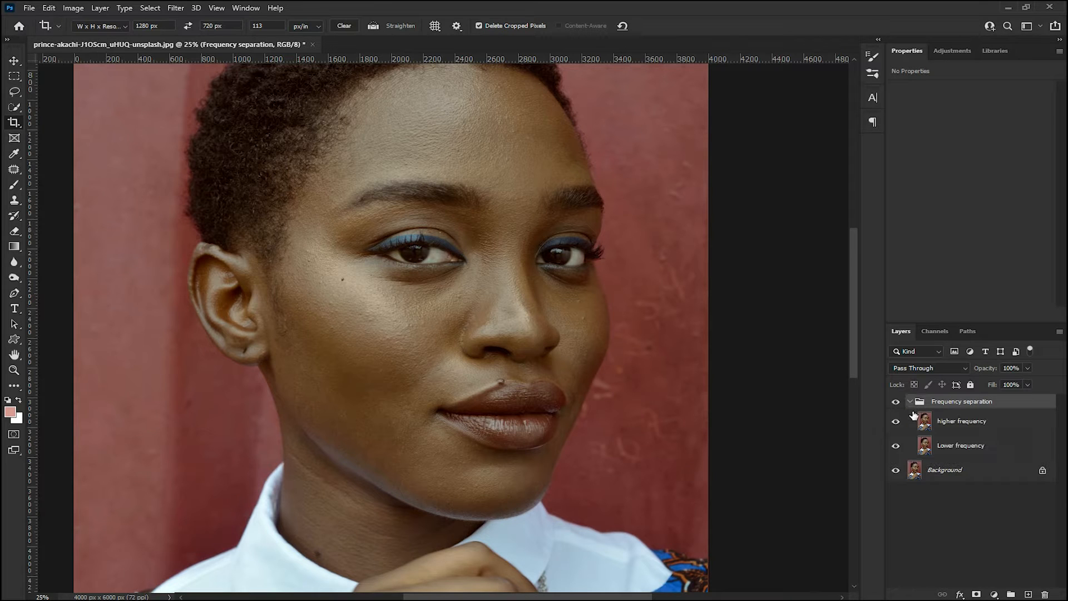
click(950, 450)
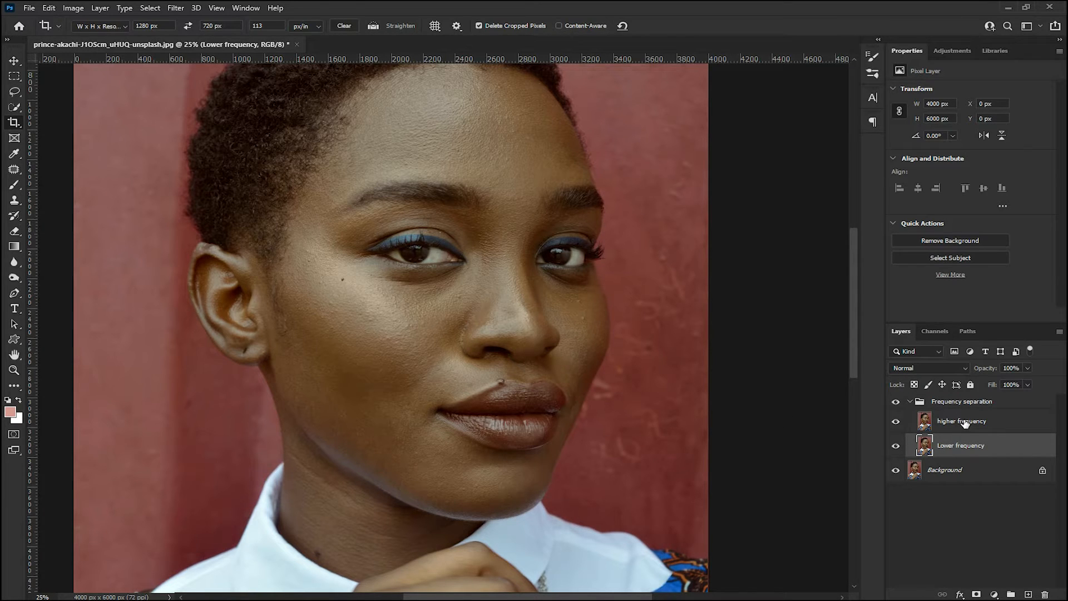
click(896, 423)
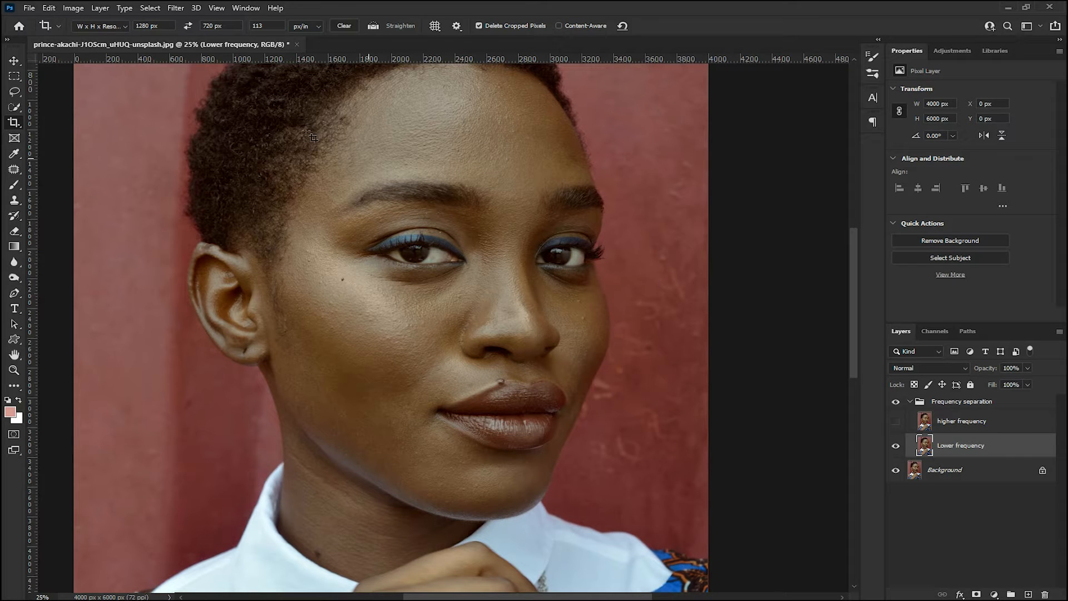
Apply a Gaussian Blur with a radius of 11 pixels to the Lower frequency layer.
click(176, 8)
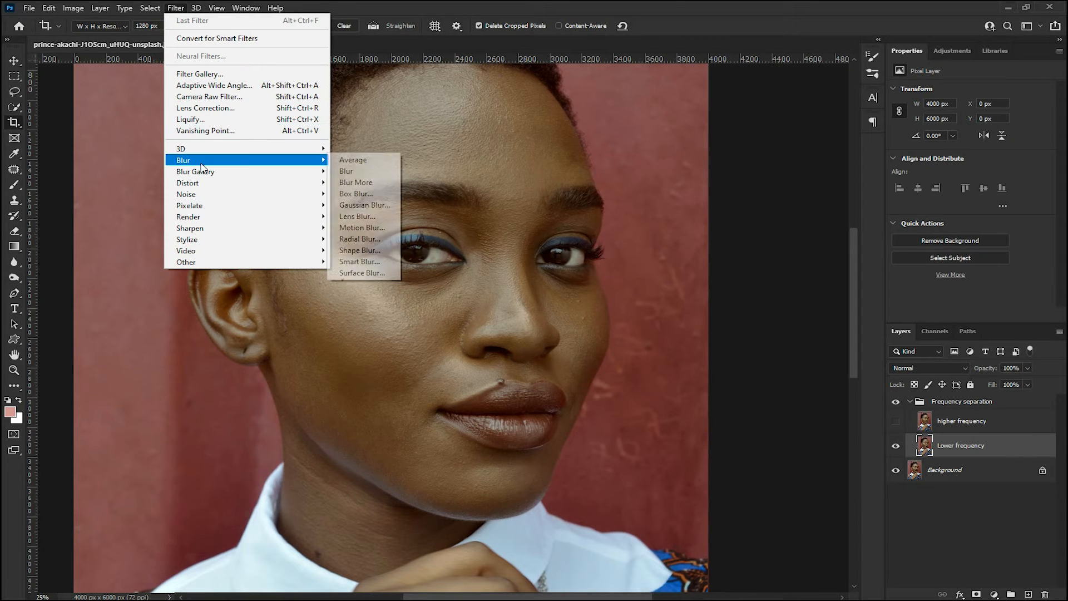
mouse_move(206, 161)
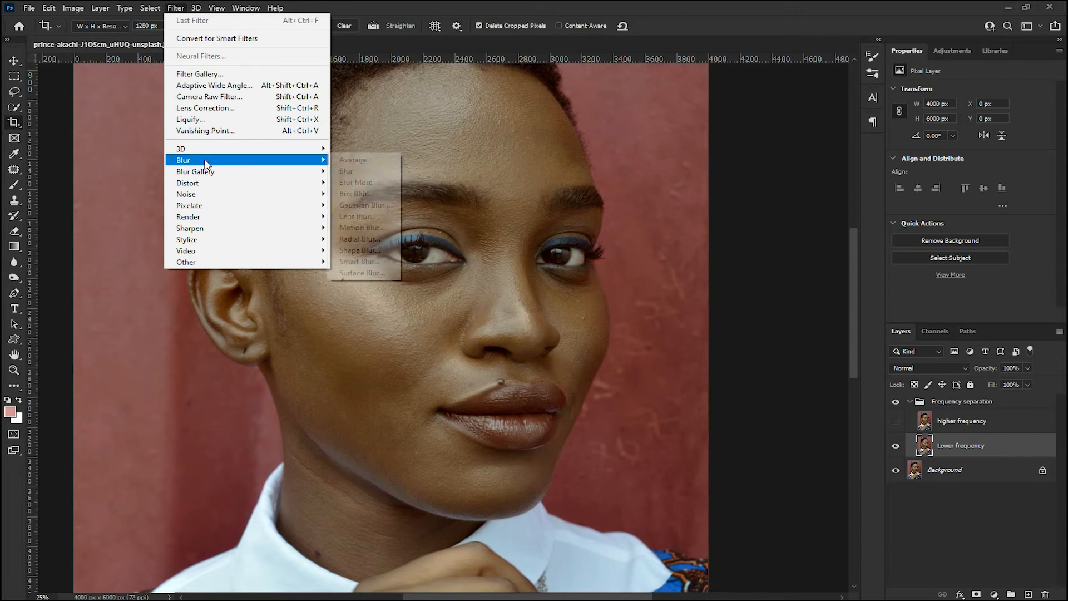
click(350, 205)
key(ctrl+plus)
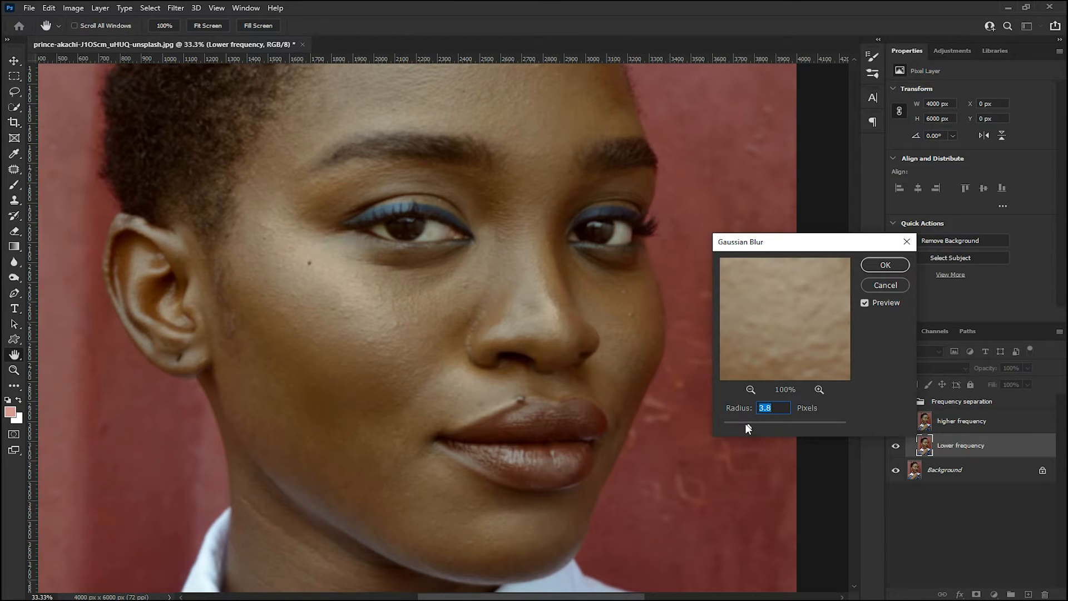
drag(748, 427, 766, 428)
drag(767, 426, 773, 430)
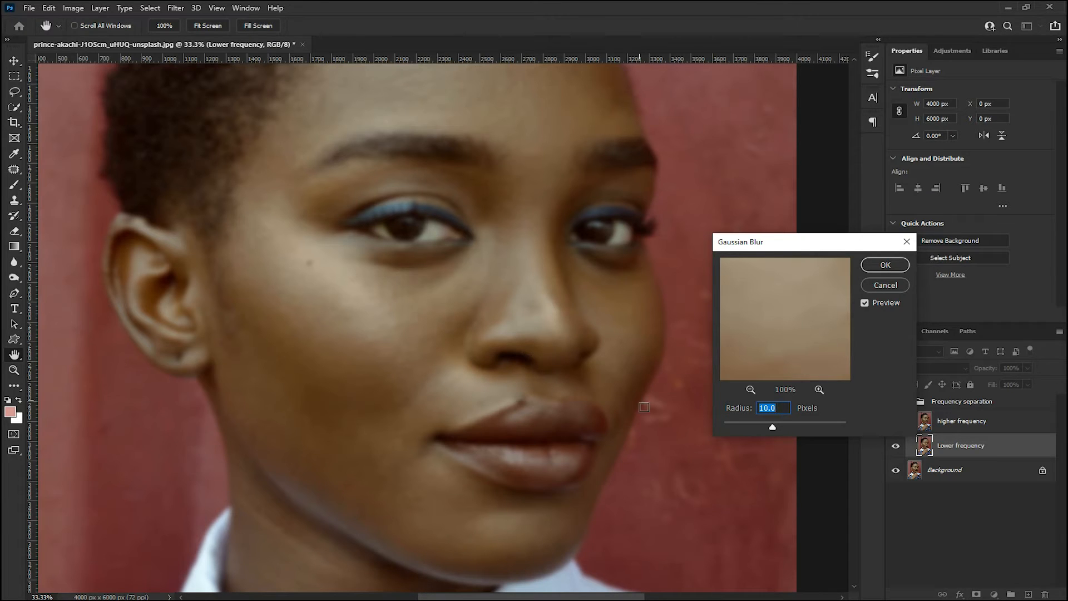
drag(772, 429, 774, 426)
drag(773, 427, 774, 426)
text(11)
click(885, 266)
key(c)
key(ctrl+minus)
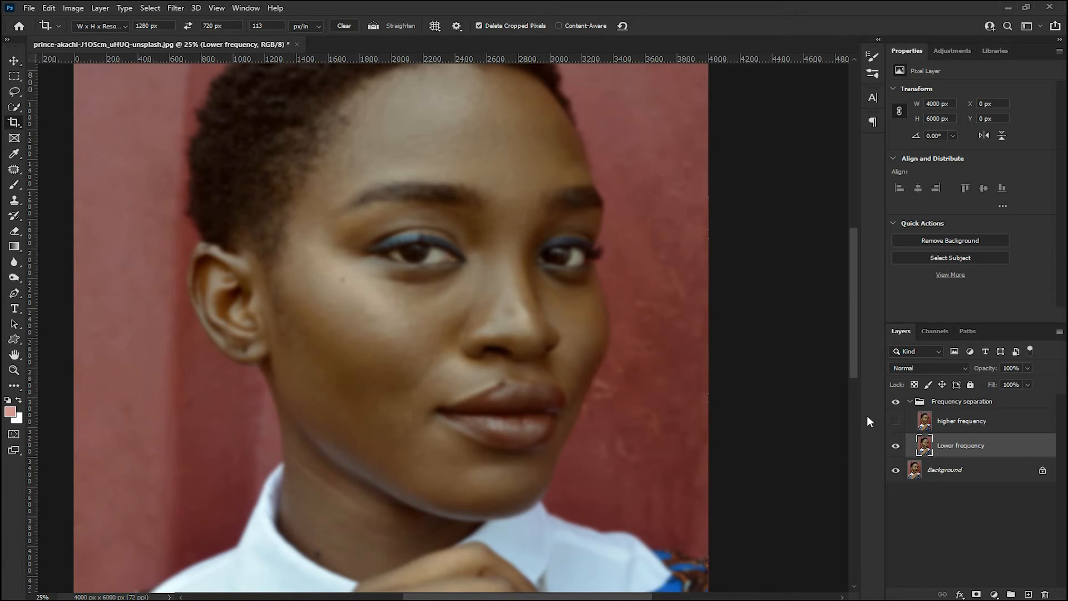
Show and select the higher frequency layer, and start Apply Image with Lower frequency as the source layer.
click(896, 425)
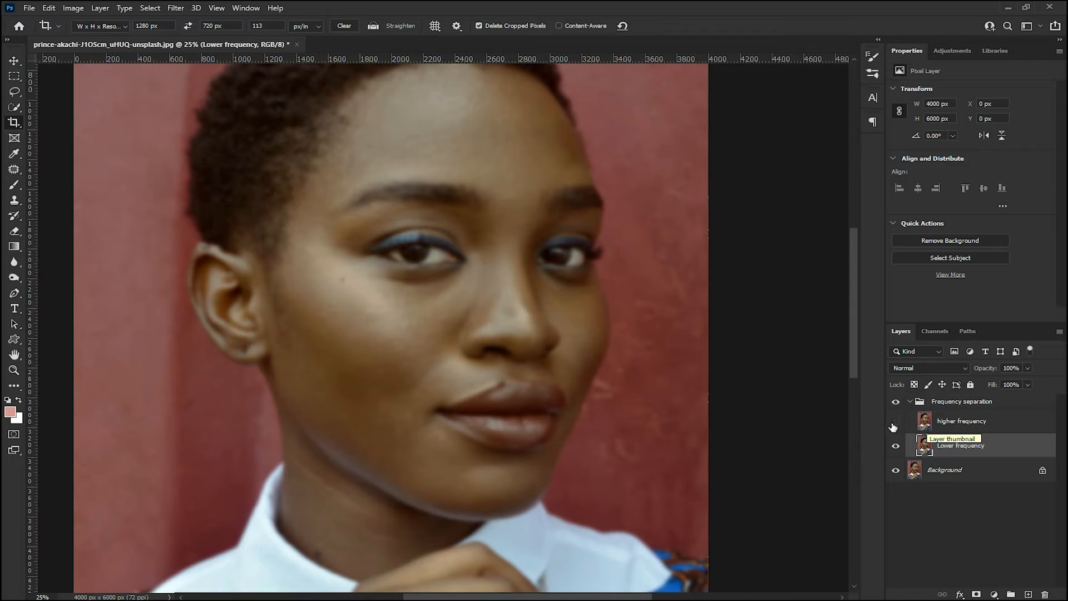
click(980, 423)
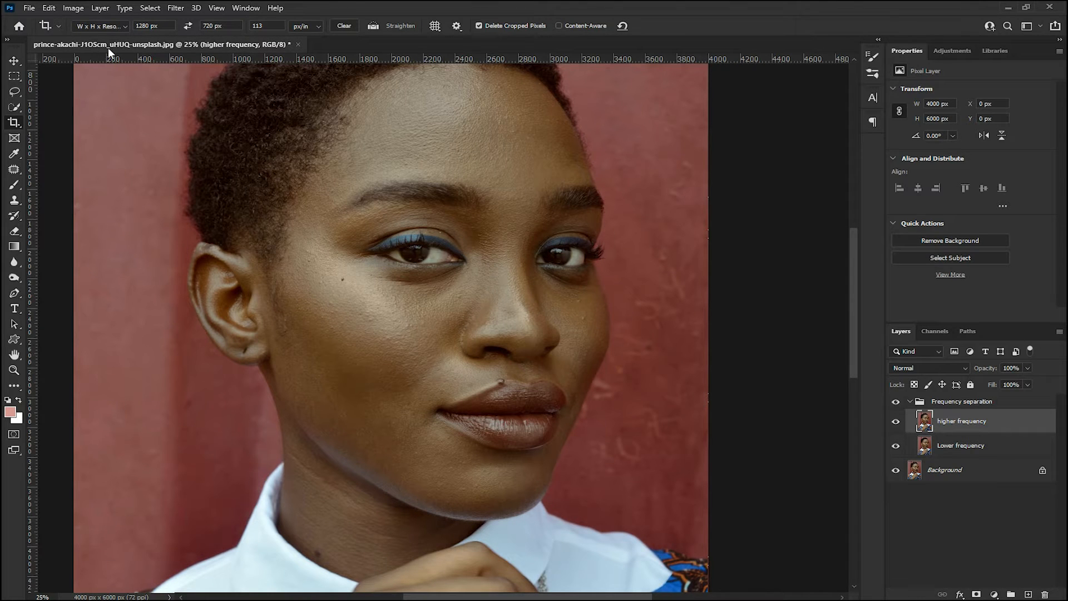
click(73, 7)
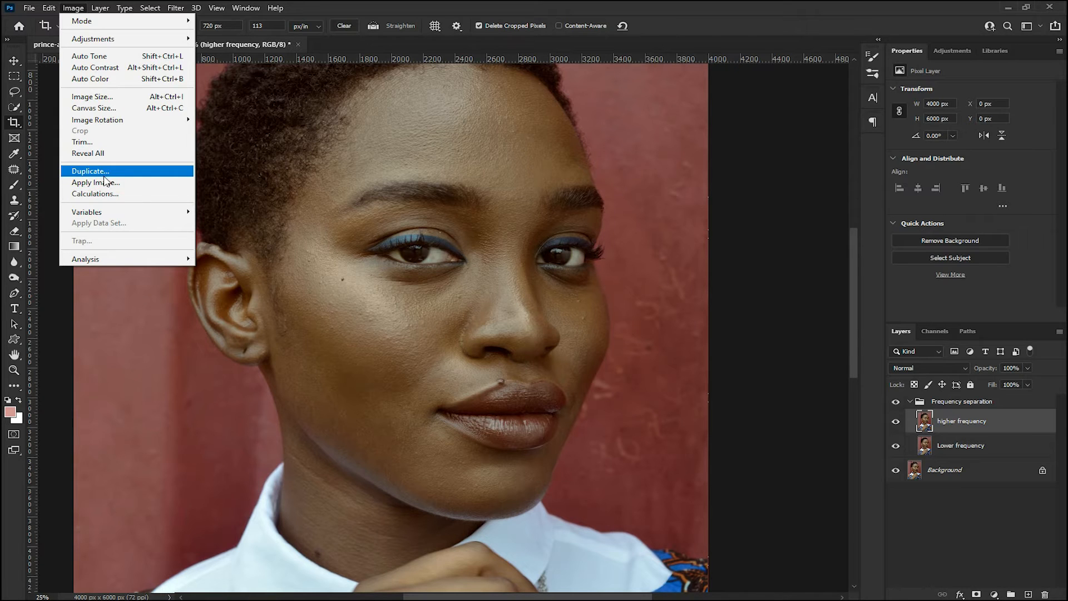
click(107, 184)
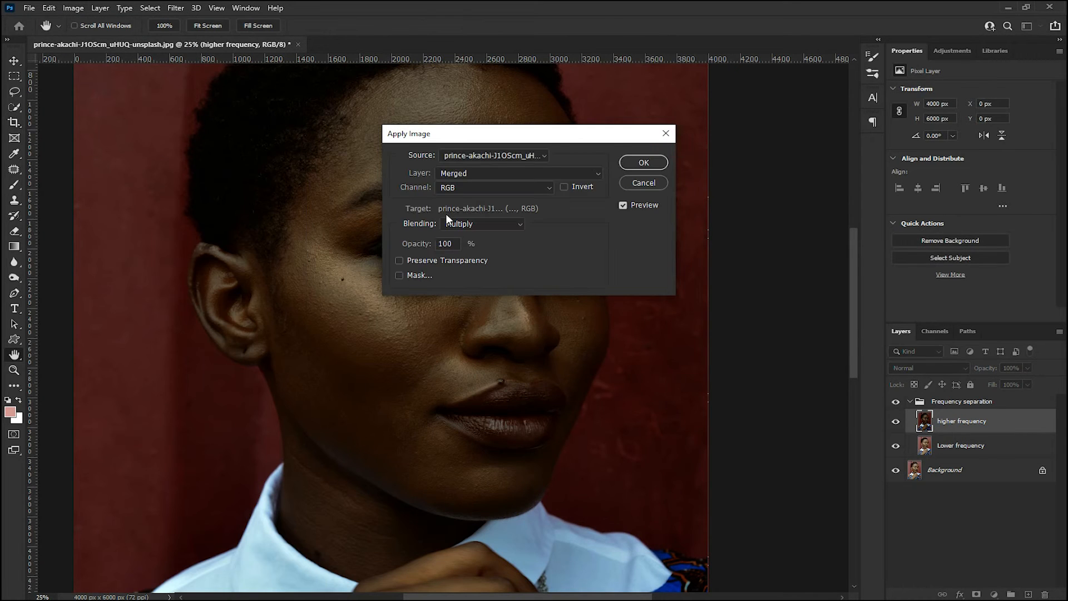
click(611, 128)
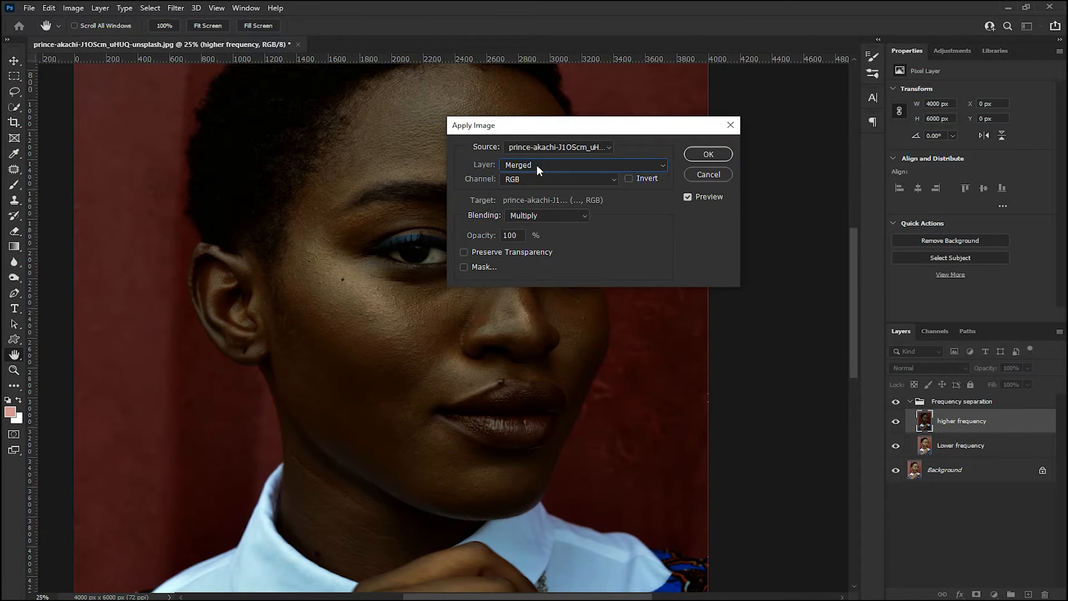
click(537, 165)
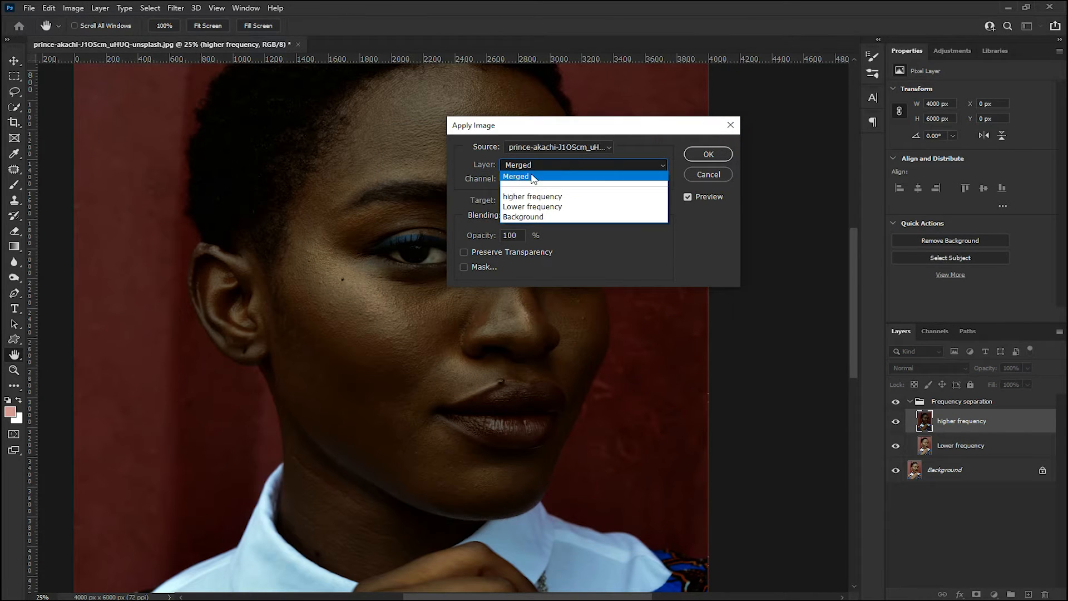
click(522, 206)
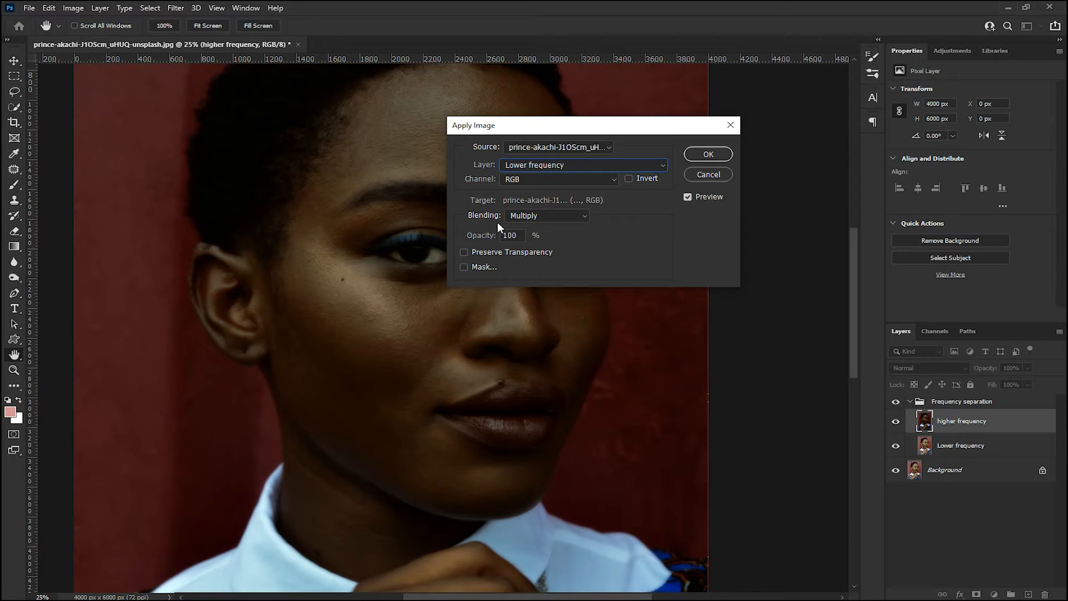
Set Apply Image to Subtract blending with scale 2 and offset 128, and apply it to the higher frequency layer.
click(554, 217)
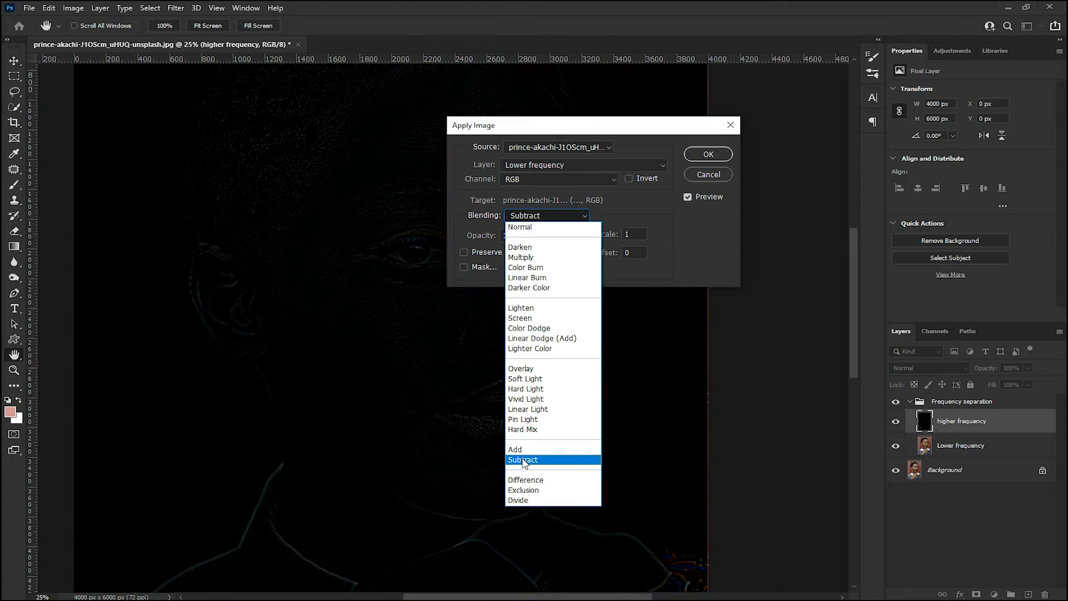
click(523, 460)
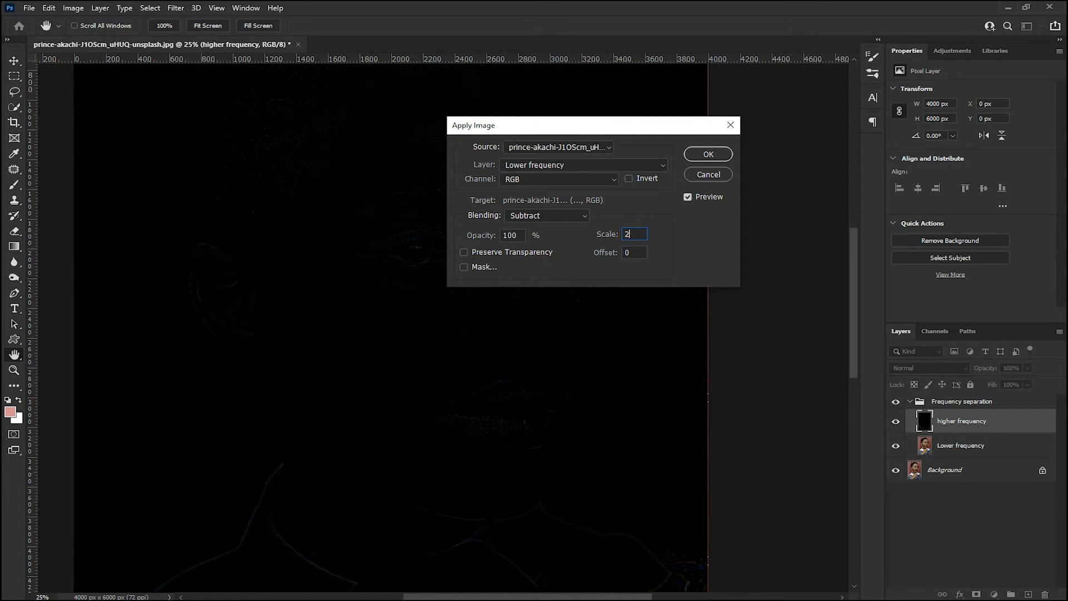
text(128)
drag(656, 131, 807, 104)
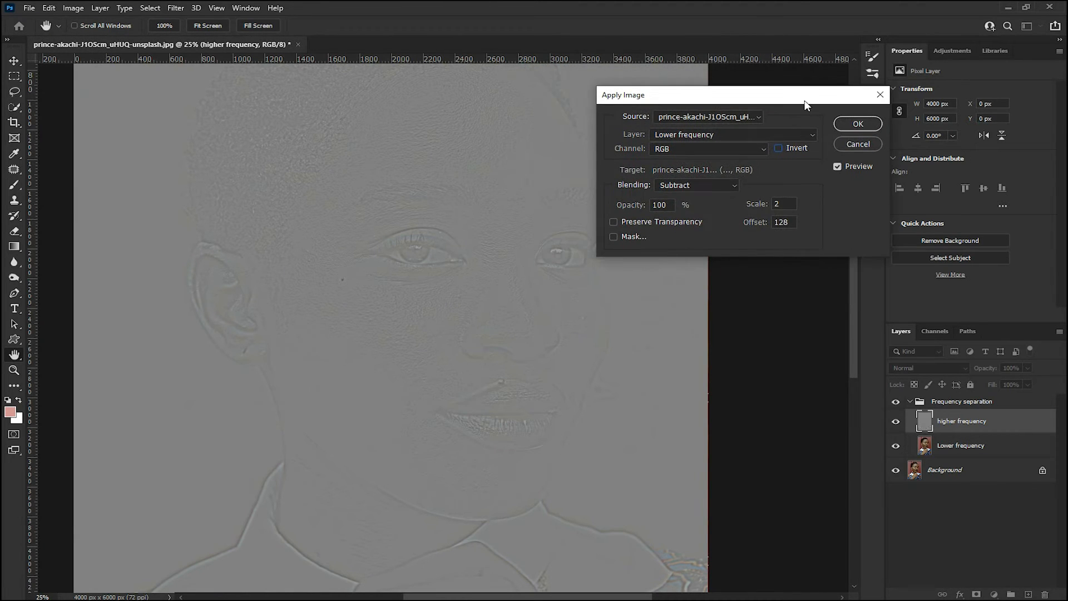
key(c)
click(857, 123)
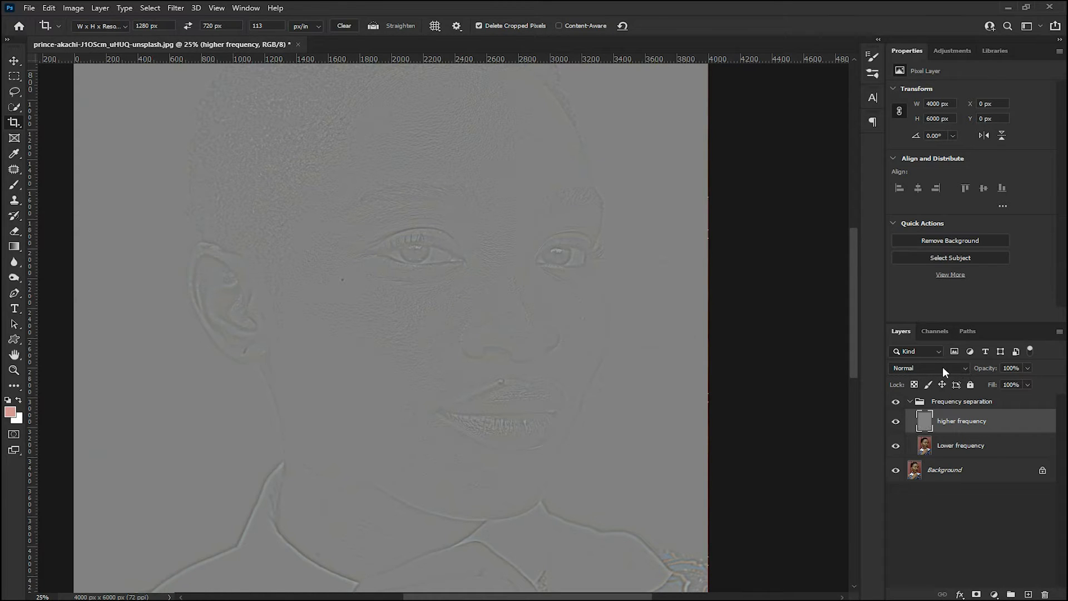
Set the higher frequency layer's blend mode to Linear Light and inspect the skin texture on the face.
click(963, 367)
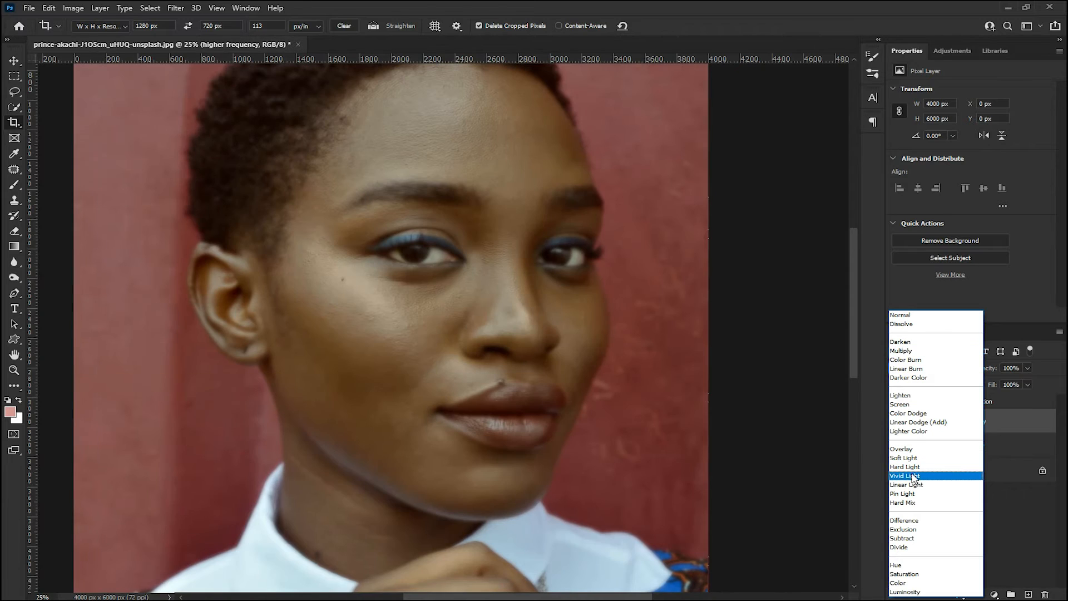
click(910, 484)
key(ctrl+minus)
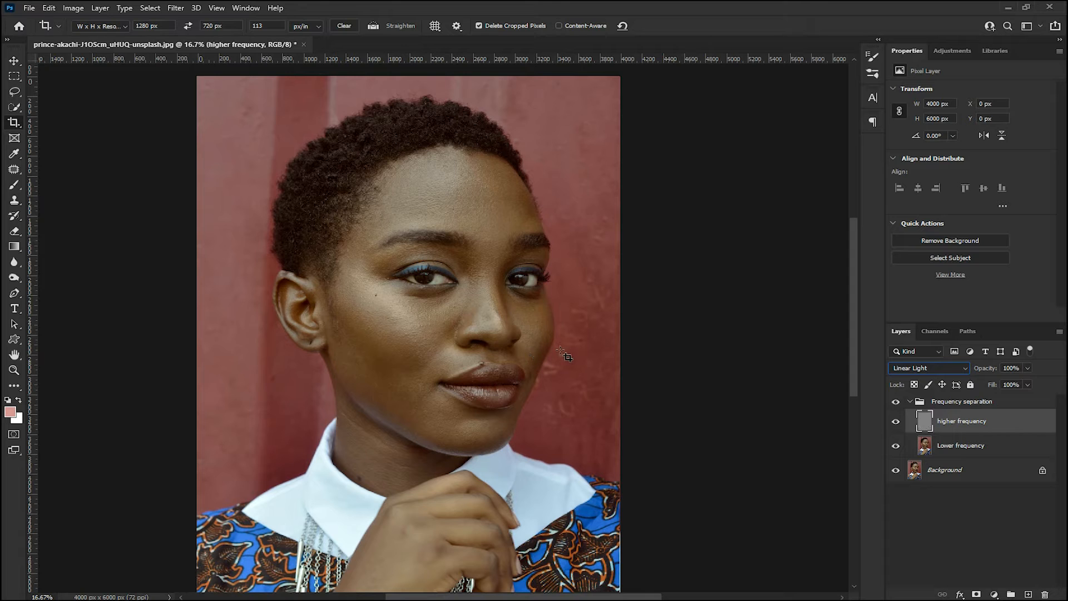
key(ctrl+plus)
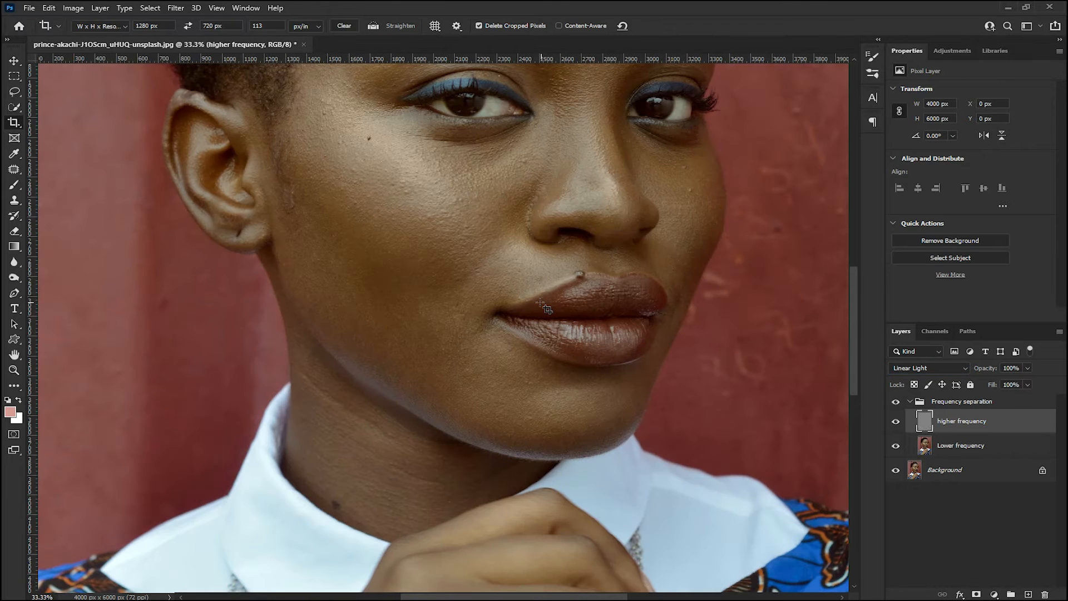
scroll(541, 201, up, 5)
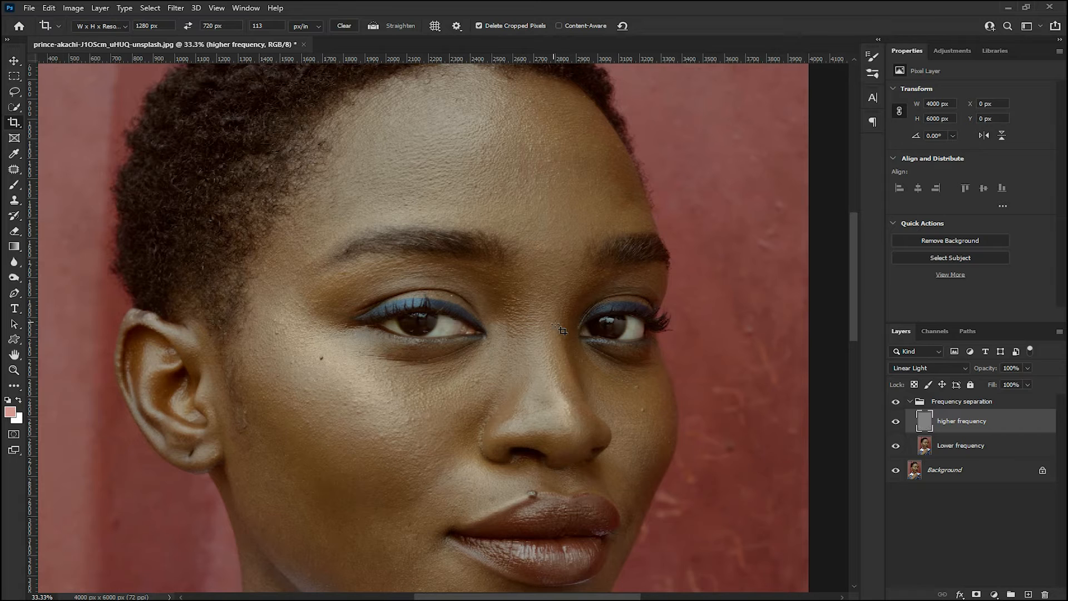
key(ctrl+minus)
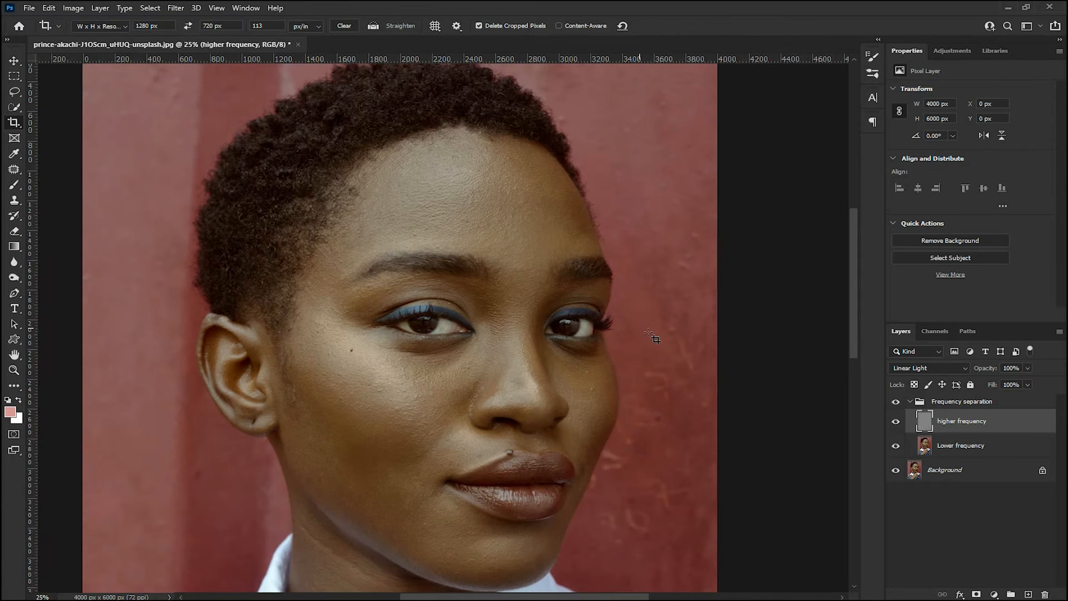
Select the Lower frequency layer and prepare the Mixer Brush with a cleaned brush.
click(958, 448)
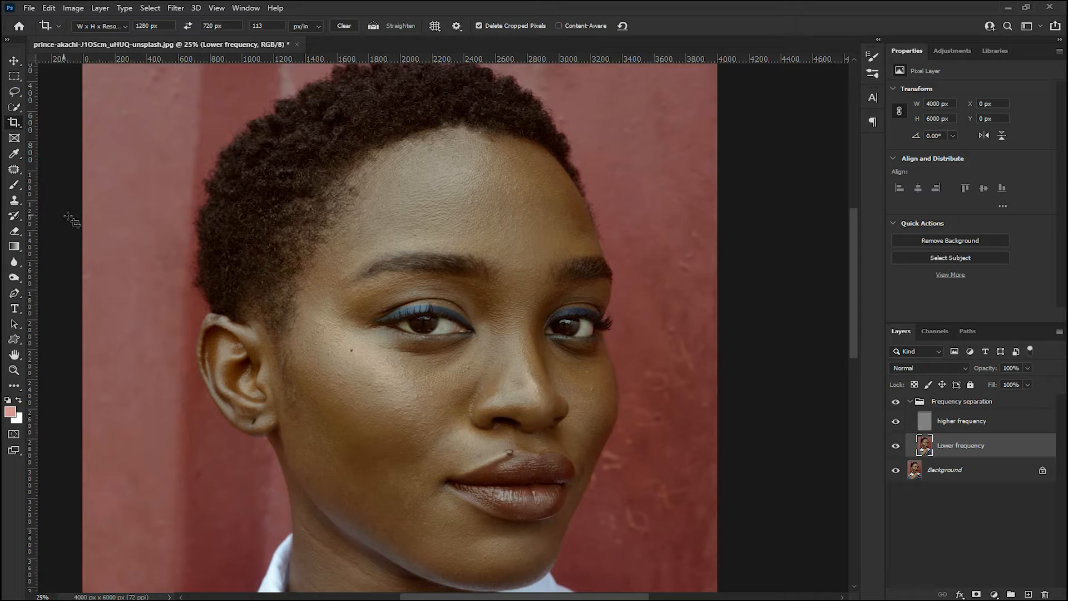
click(14, 186)
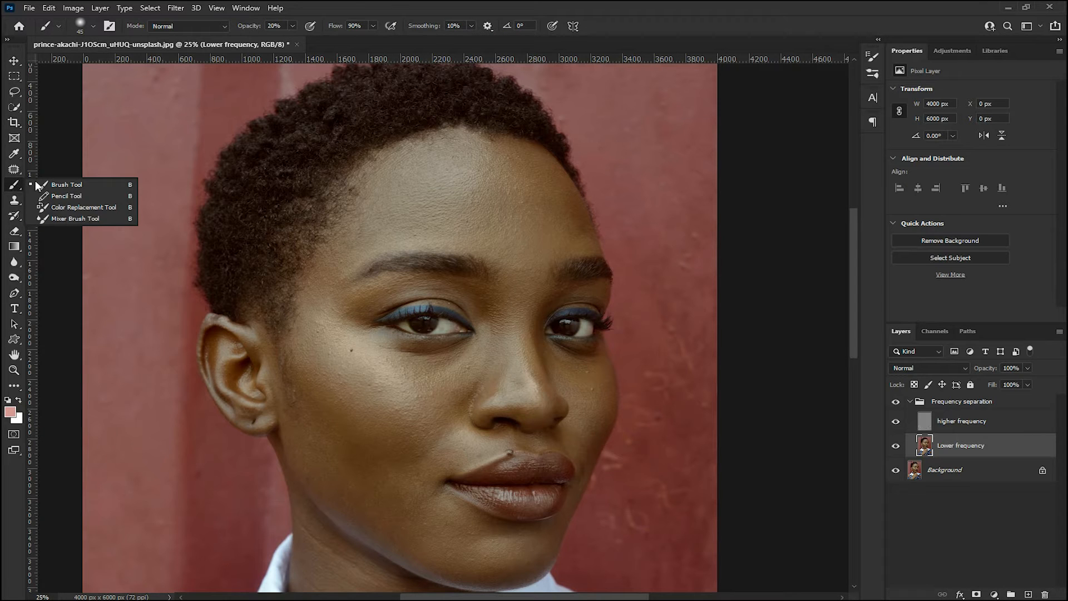
click(63, 219)
click(143, 26)
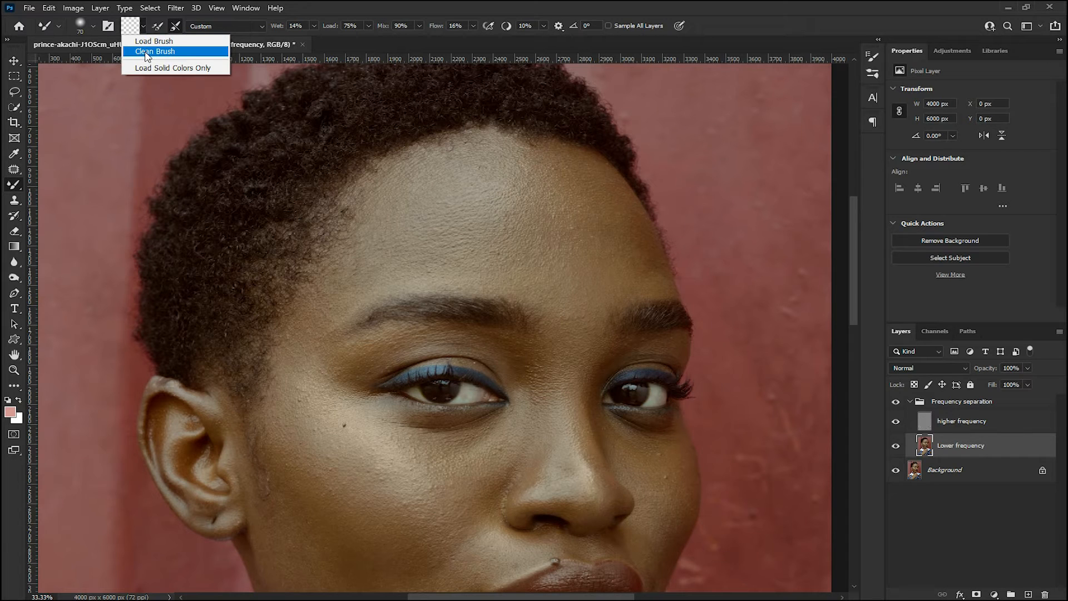
click(147, 51)
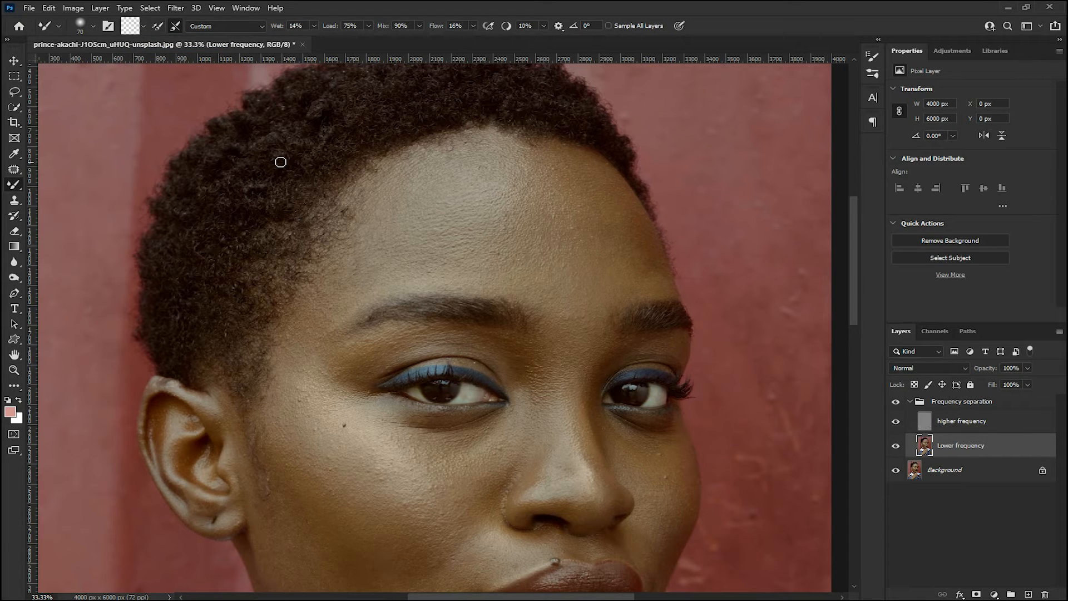
click(302, 26)
Blend the tones across the middle of the forehead with the Mixer Brush at a size of 175.
key(ctrl+minus)
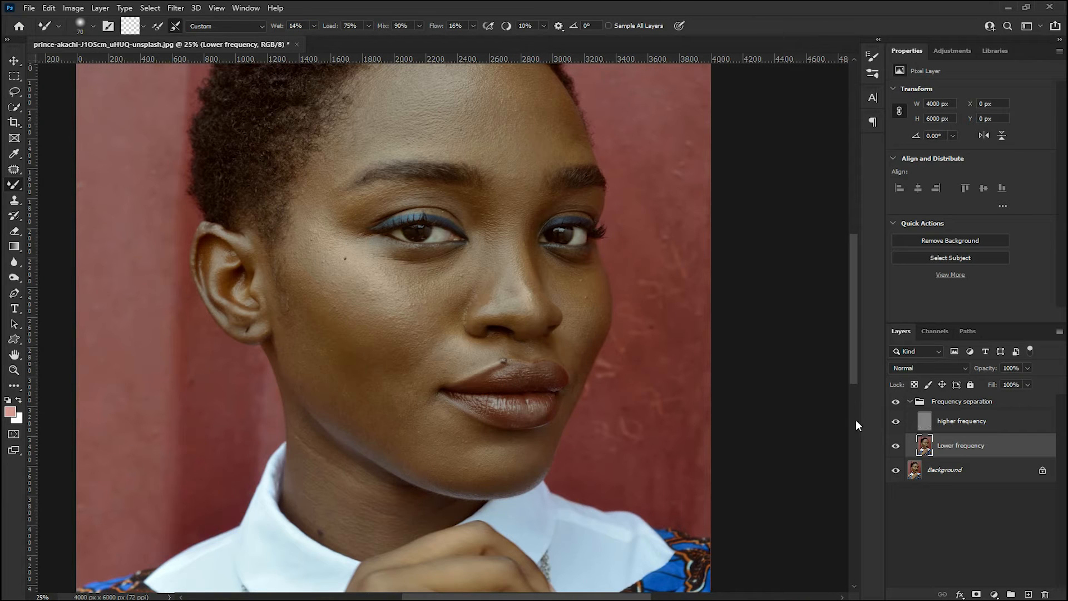
key(ctrl+plus)
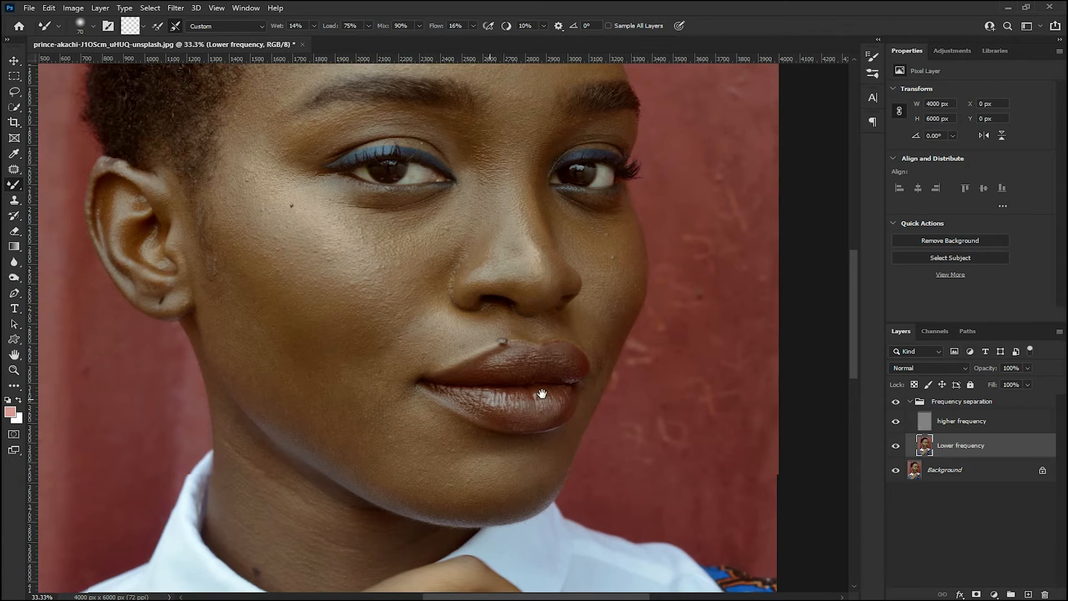
scroll(393, 372, left, 3)
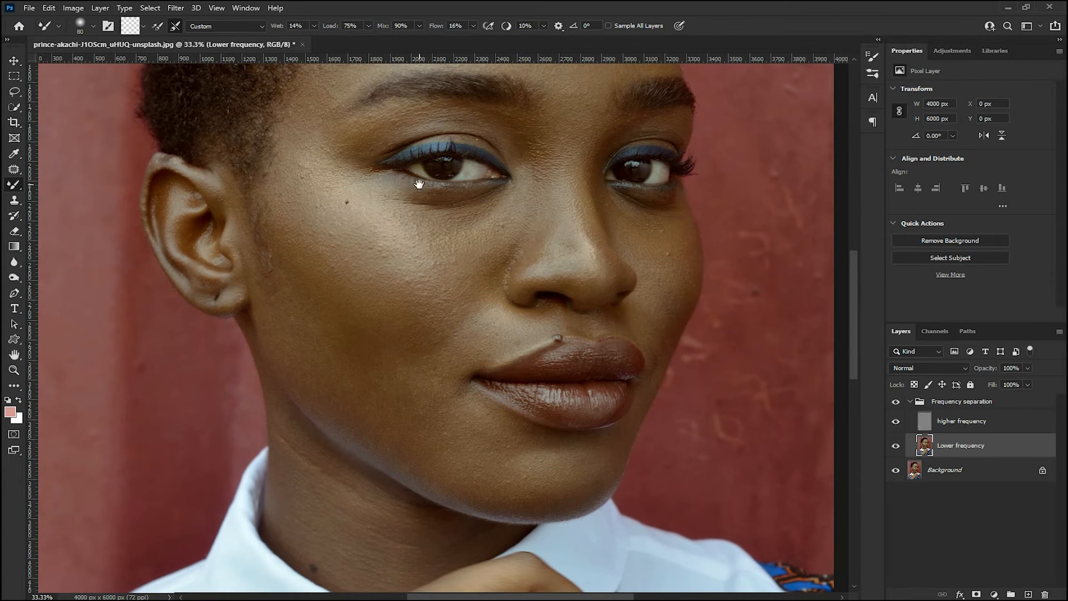
drag(419, 185, 403, 383)
drag(448, 227, 417, 345)
key(ctrl+plus)
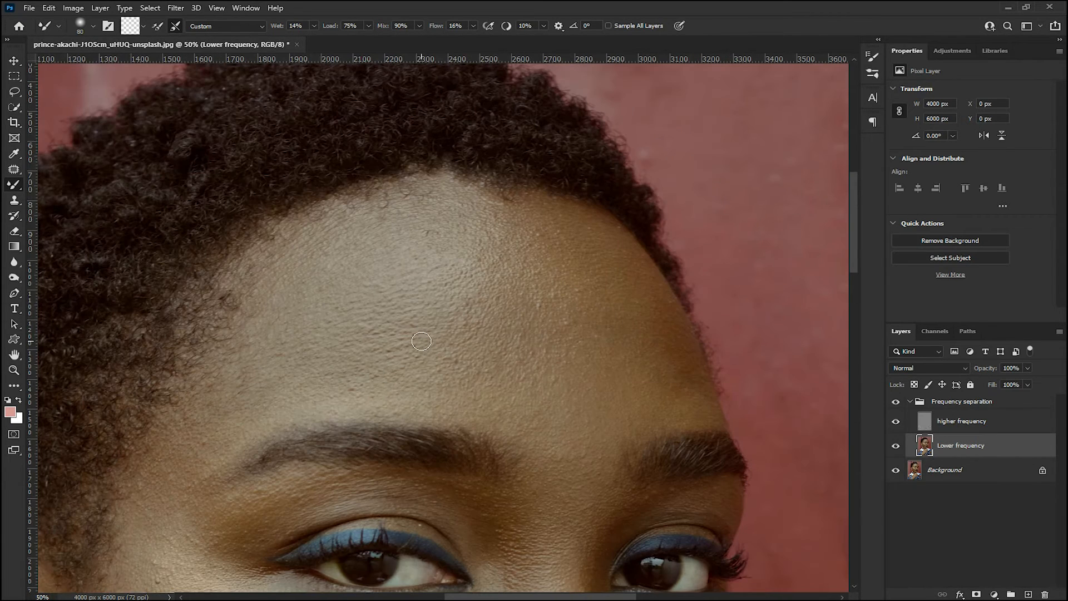
key(bracketright)
key(bracketright)
key(bracketright)
key(bracketright)
key(bracketright)
key(bracketright)
key(bracketright)
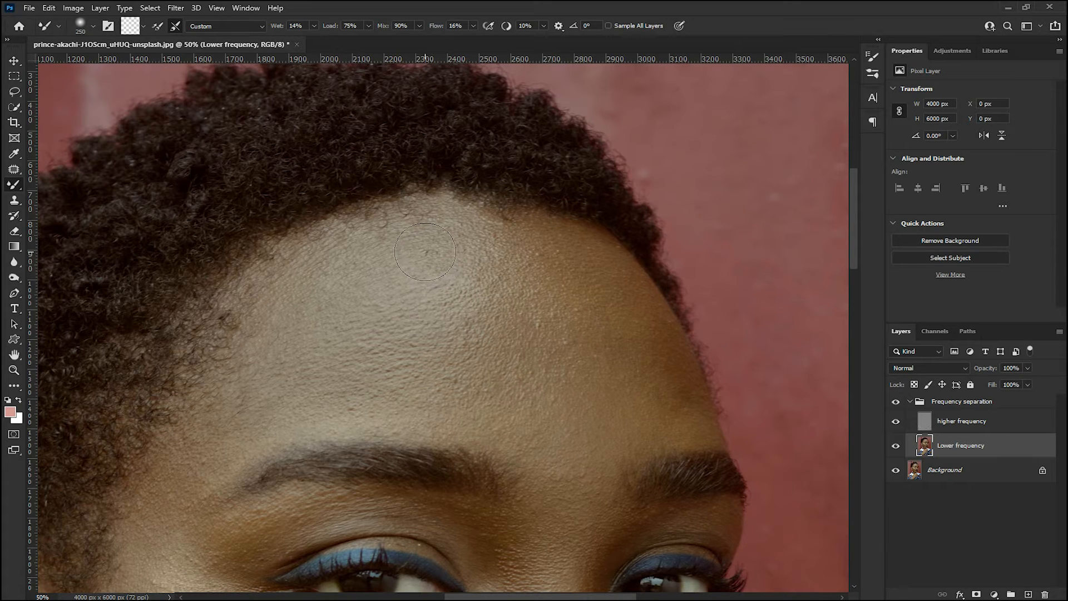
key(bracketleft)
key(bracketleft)
drag(532, 261, 412, 332)
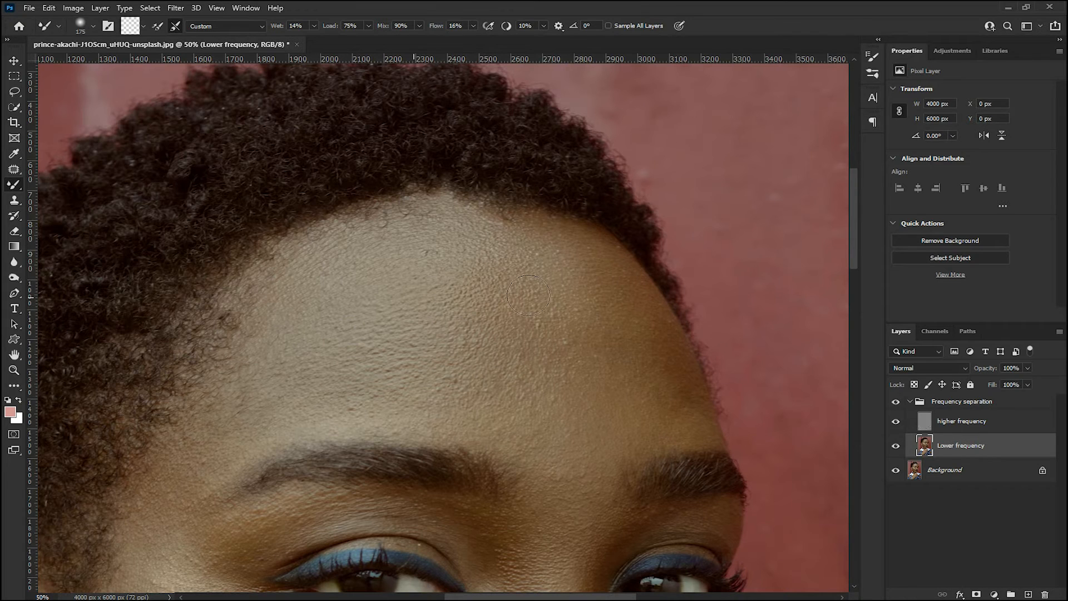
mouse_move(558, 280)
mouse_down()
mouse_move(509, 317)
mouse_move(648, 336)
mouse_move(639, 309)
mouse_move(681, 338)
mouse_move(476, 328)
mouse_move(466, 347)
mouse_move(285, 410)
mouse_move(321, 397)
mouse_move(540, 406)
mouse_up()
Reduce the brush size to 125 and blend the skin just above the far eyebrow.
key(bracketleft)
key(bracketleft)
mouse_move(655, 384)
mouse_down()
mouse_move(618, 343)
mouse_move(673, 385)
mouse_move(597, 328)
mouse_move(631, 334)
mouse_move(572, 341)
mouse_move(531, 331)
mouse_move(665, 331)
mouse_move(541, 360)
mouse_move(644, 364)
mouse_move(632, 359)
mouse_move(610, 353)
mouse_move(655, 372)
mouse_move(686, 404)
mouse_move(616, 387)
mouse_move(641, 400)
mouse_up()
Blend the forehead skin beside the hairline on the ear side, using a brush size of 125.
key(ctrl+minus)
key(ctrl+minus)
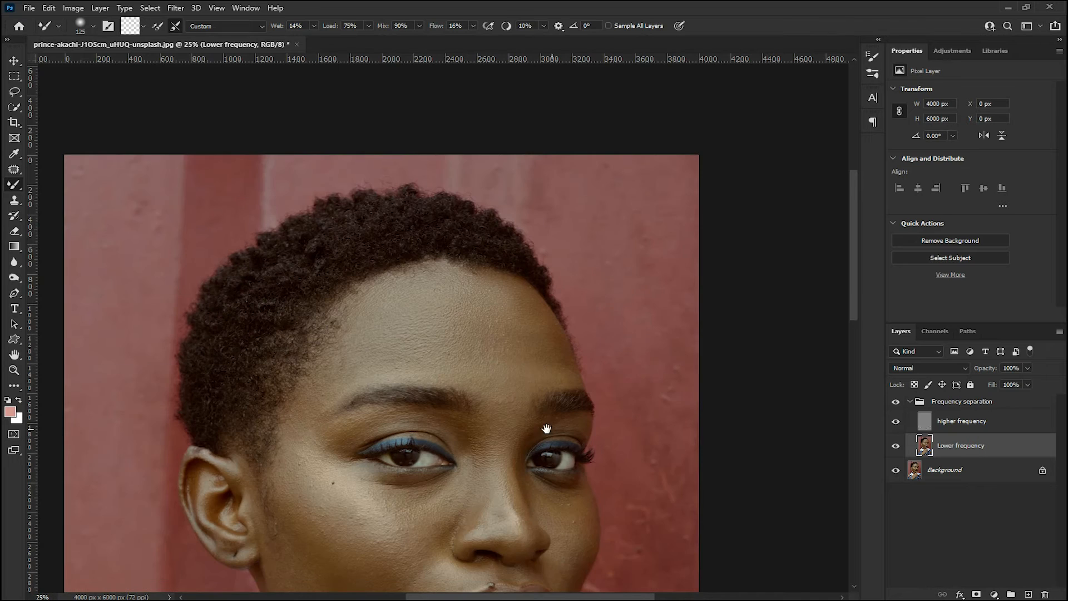
drag(546, 429, 561, 322)
key(ctrl+plus)
drag(514, 273, 512, 285)
key(bracketright)
key(bracketright)
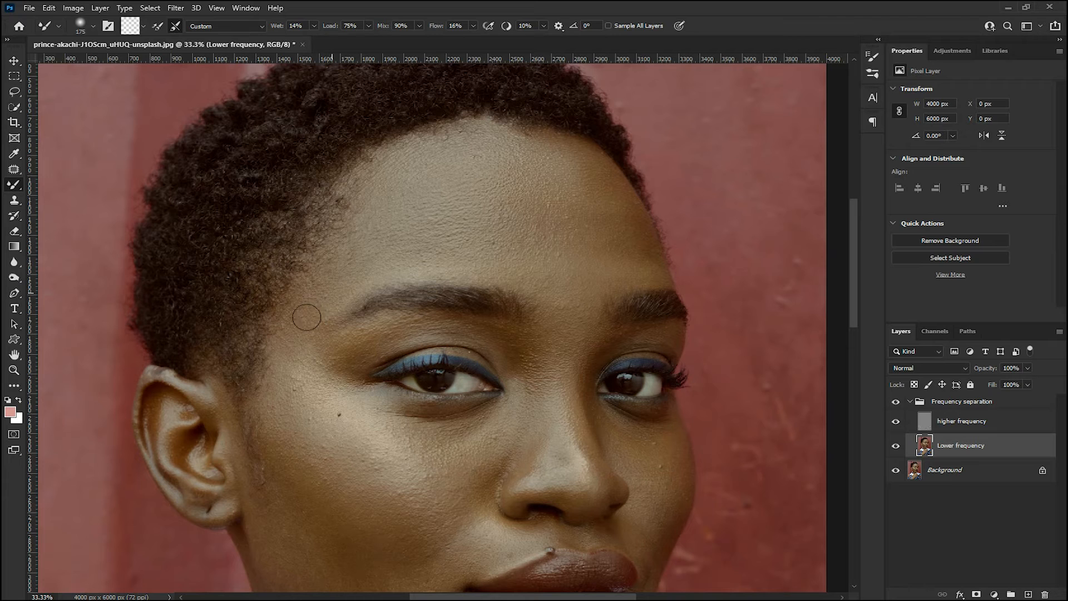
key(bracketleft)
key(bracketleft)
drag(369, 190, 376, 212)
Lower the Mixer Brush's Wet setting to 4%.
click(261, 26)
click(314, 25)
click(314, 26)
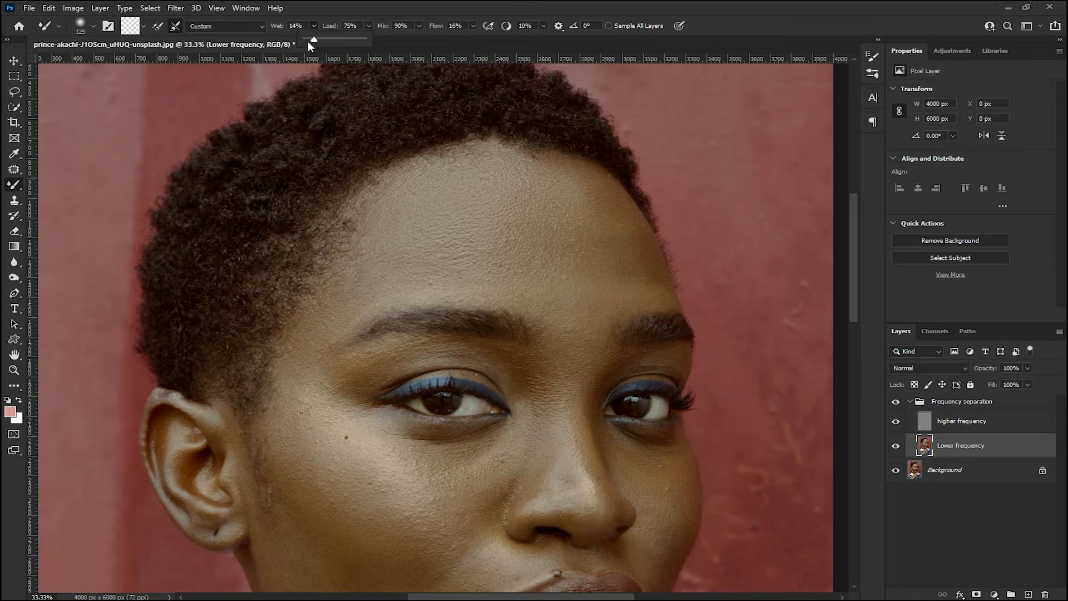
click(308, 39)
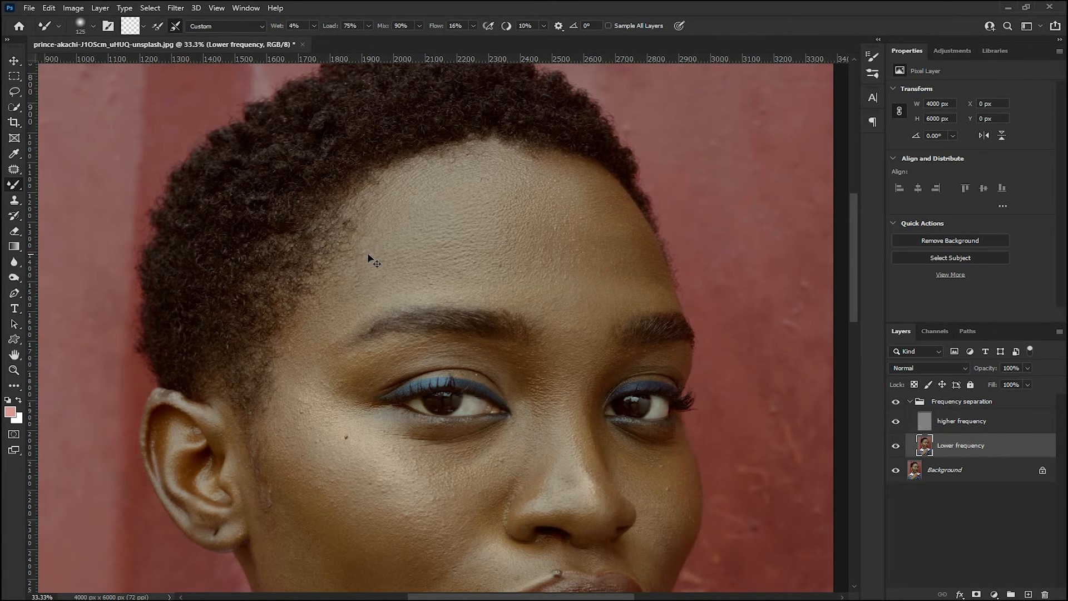
Blend the skin between the near eyebrow and eye, out to its outer corner, with a brush size of 100.
key(ctrl+plus)
drag(356, 240, 353, 213)
key(bracketleft)
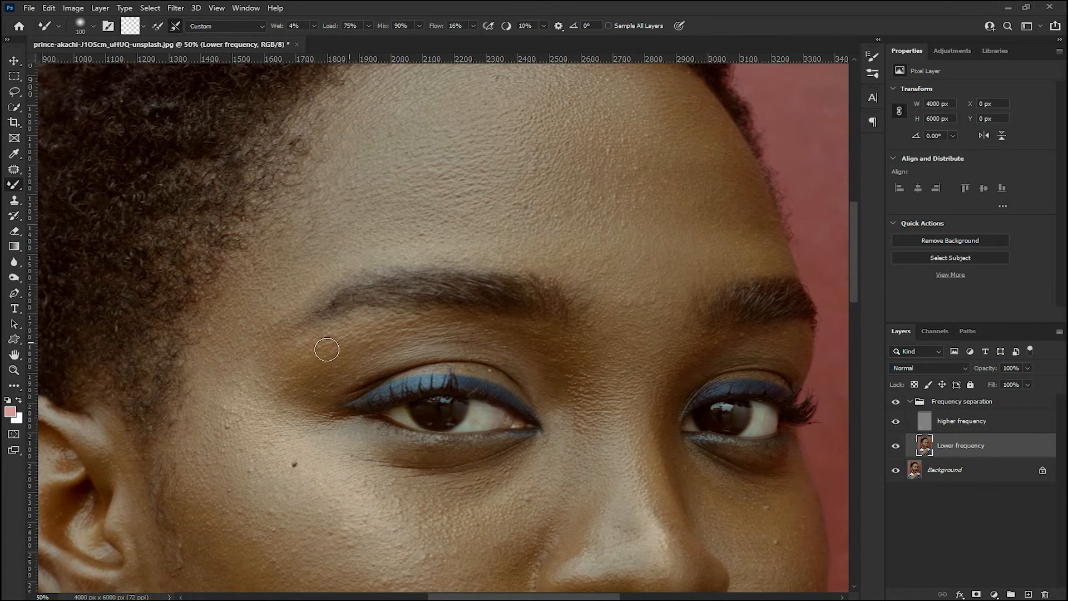
mouse_move(462, 317)
mouse_down()
mouse_move(559, 345)
mouse_move(527, 341)
mouse_move(563, 379)
mouse_move(546, 344)
mouse_move(547, 375)
mouse_up()
mouse_move(272, 384)
mouse_down()
mouse_move(301, 340)
mouse_move(309, 345)
mouse_move(293, 371)
mouse_move(302, 365)
mouse_move(250, 413)
mouse_move(278, 328)
mouse_up()
Enlarge the brush to 150 and blend the temple and the top of the cheek below the near eye.
key(bracketright)
key(bracketright)
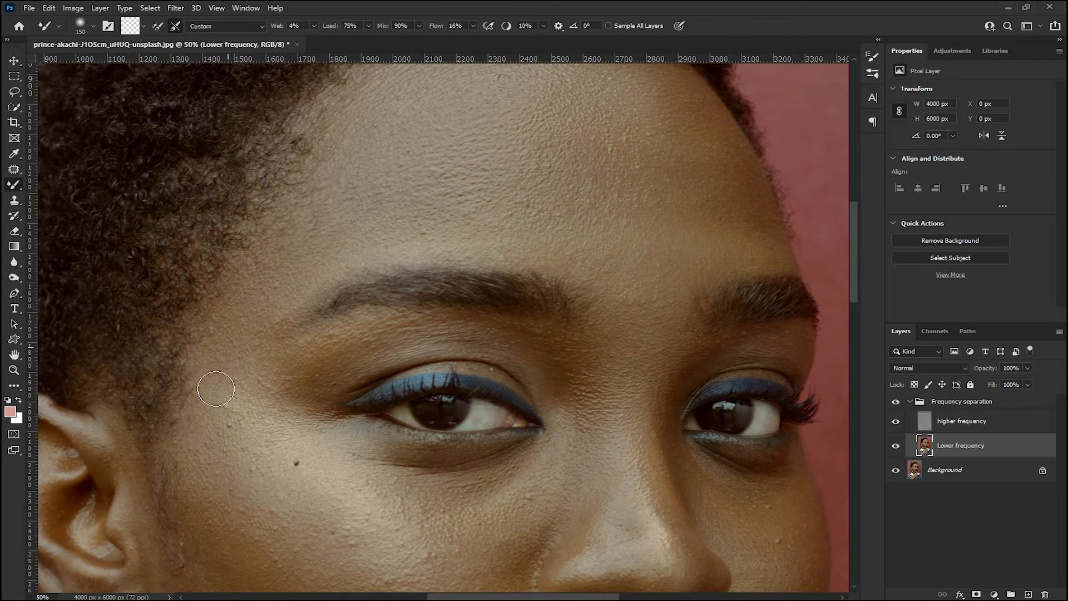
mouse_move(207, 359)
mouse_down()
mouse_move(207, 446)
mouse_move(250, 442)
mouse_move(261, 454)
mouse_move(228, 410)
mouse_move(263, 442)
mouse_up()
mouse_move(315, 471)
mouse_down()
mouse_move(292, 418)
mouse_move(362, 399)
mouse_move(327, 384)
mouse_move(422, 401)
mouse_move(322, 381)
mouse_move(494, 414)
mouse_move(386, 419)
mouse_move(274, 403)
mouse_move(322, 439)
mouse_move(413, 453)
mouse_move(483, 433)
mouse_move(425, 458)
mouse_move(313, 441)
mouse_move(398, 449)
mouse_move(497, 409)
mouse_move(459, 425)
mouse_up()
Reduce the brush size to 125 and smooth the highlighted upper cheek beneath the near eye.
key(bracketleft)
drag(438, 375, 428, 311)
mouse_move(515, 329)
mouse_down()
mouse_move(496, 365)
mouse_move(508, 359)
mouse_move(535, 275)
mouse_move(537, 338)
mouse_move(530, 275)
mouse_move(532, 330)
mouse_move(469, 401)
mouse_move(436, 415)
mouse_move(375, 407)
mouse_up()
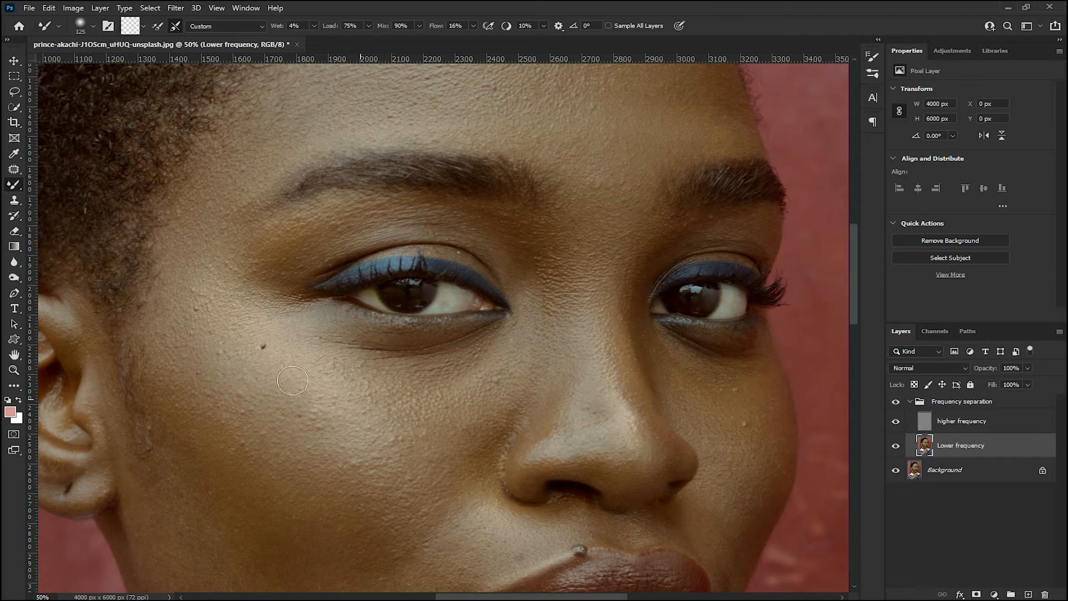
drag(336, 404, 334, 367)
Blend the nose, the far cheek and the skin above the lips, varying the brush size between 150 and 100.
key(bracketright)
key(bracketright)
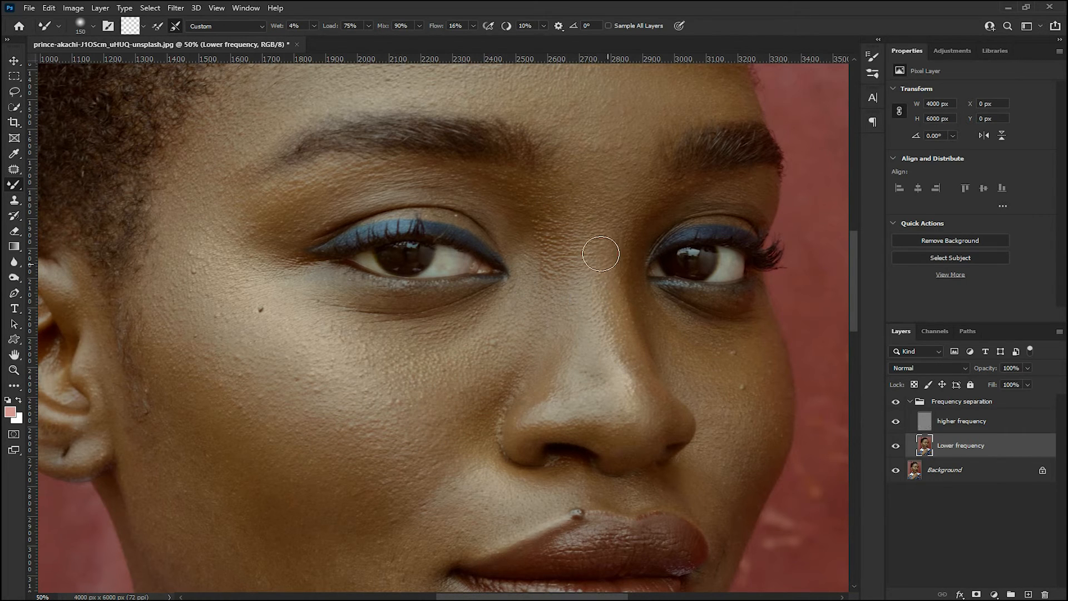
key(bracketleft)
drag(732, 416, 664, 337)
key(])
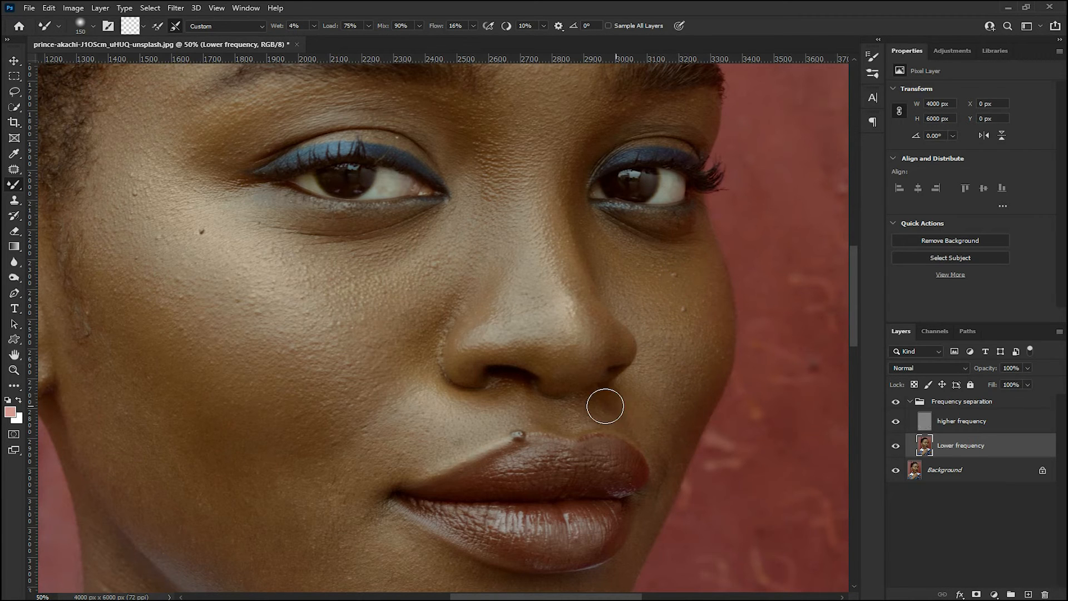
drag(603, 402, 610, 360)
key(bracketleft)
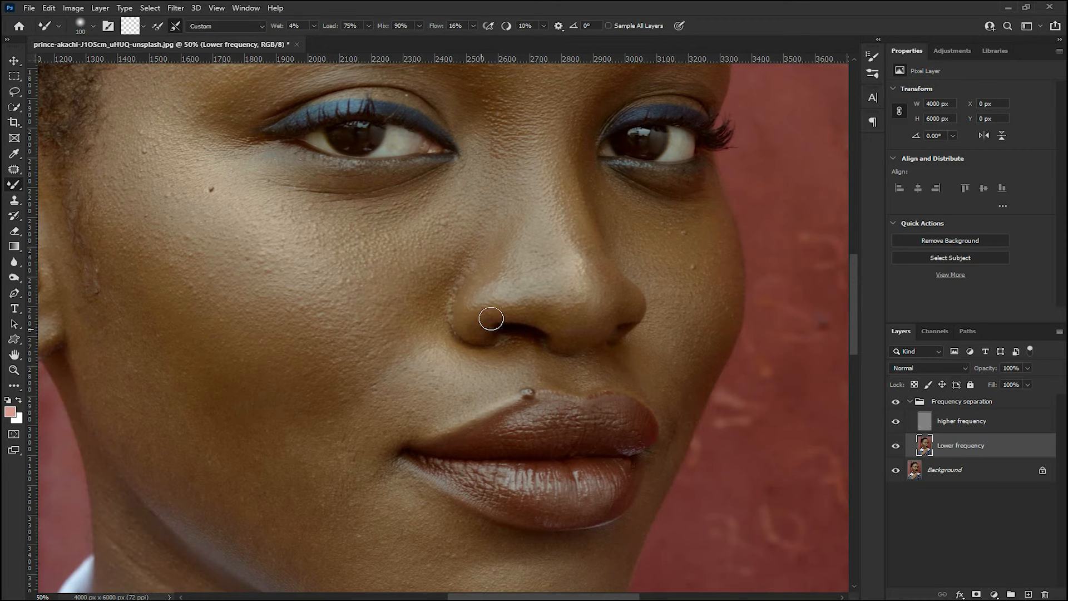
Blend the skin between the nose, mouth corner and near cheek with a brush size of 150.
key(bracketright)
key(bracketright)
drag(412, 318, 469, 221)
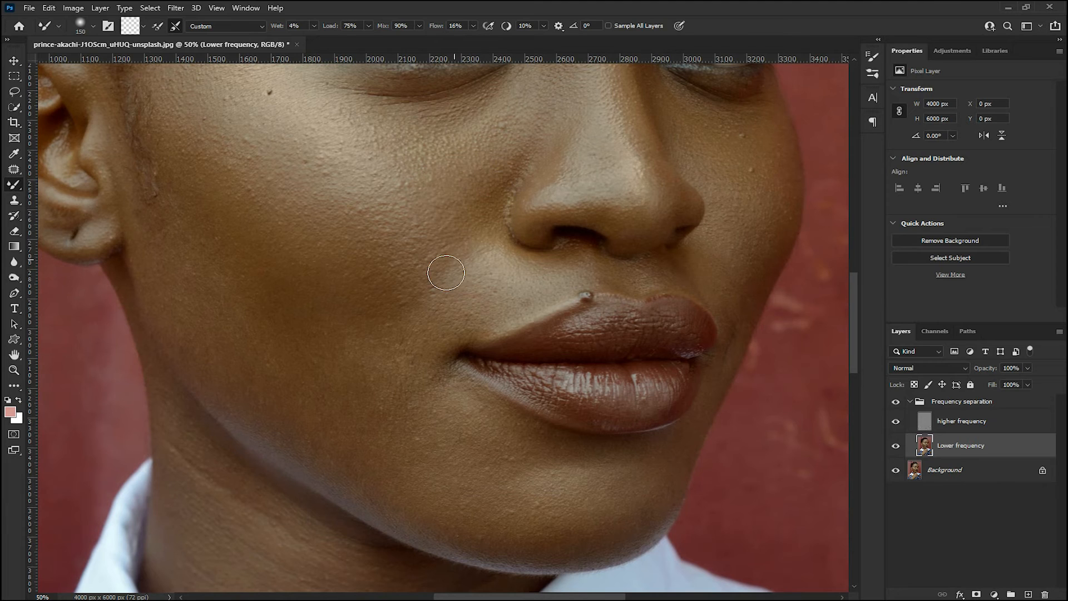
drag(341, 252, 348, 261)
Enlarge the brush to 300 and smooth the broad lower cheek and jaw area.
key(bracketright)
key(bracketright)
key(bracketright)
key(bracketright)
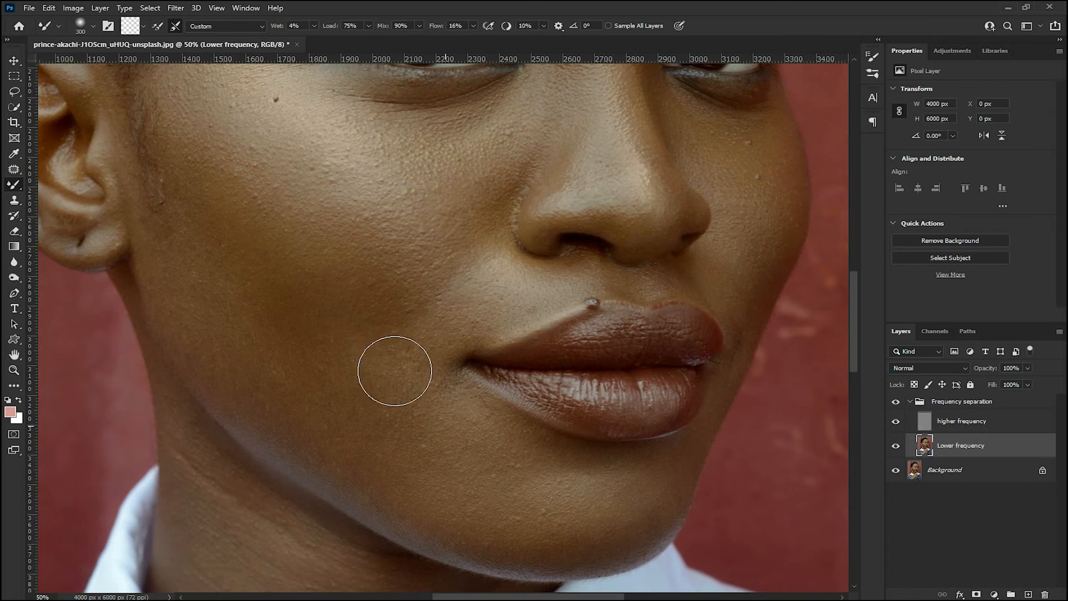
drag(359, 353, 423, 428)
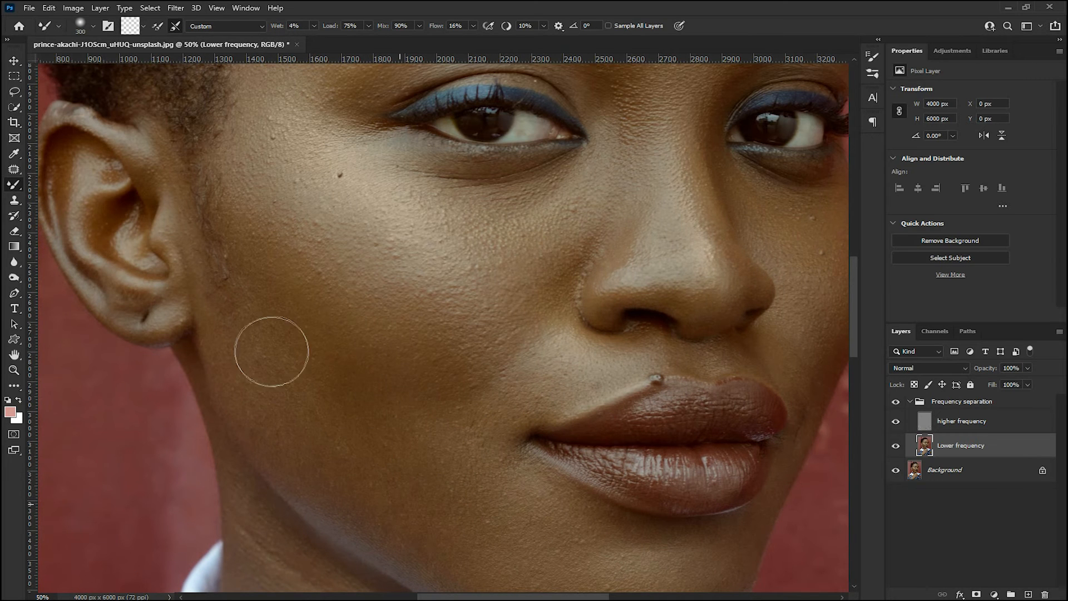
Reduce the brush size to 200 and blend the bright highlight on the near cheek.
key(bracketleft)
key(bracketleft)
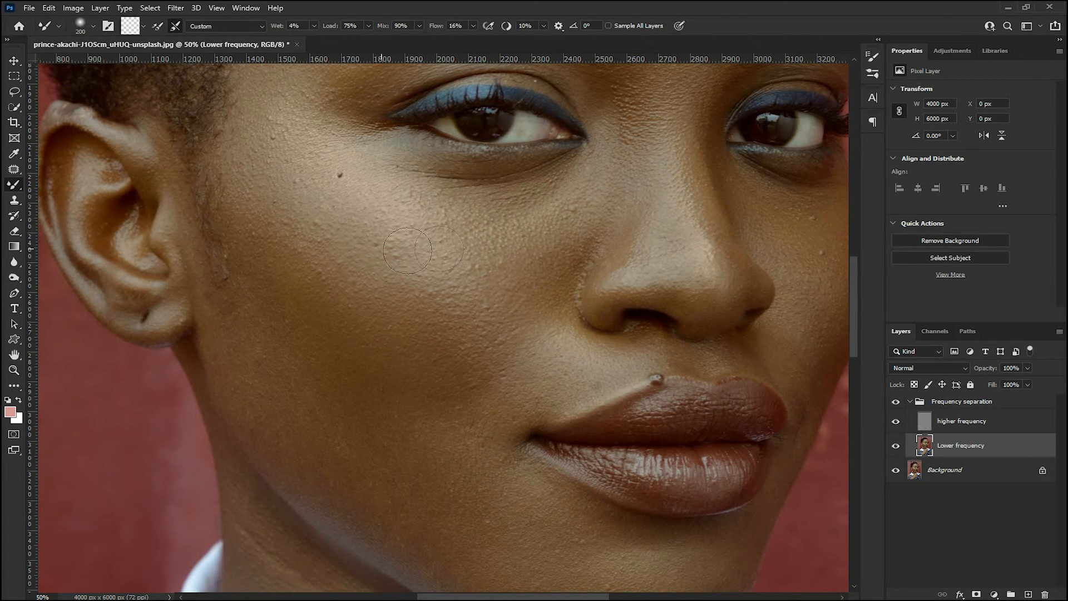
drag(341, 232, 403, 300)
Blend the skin around the ear with a brush size of 100, and review the whole portrait.
key(bracketleft)
key(bracketleft)
key(bracketleft)
key(bracketleft)
drag(165, 358, 212, 408)
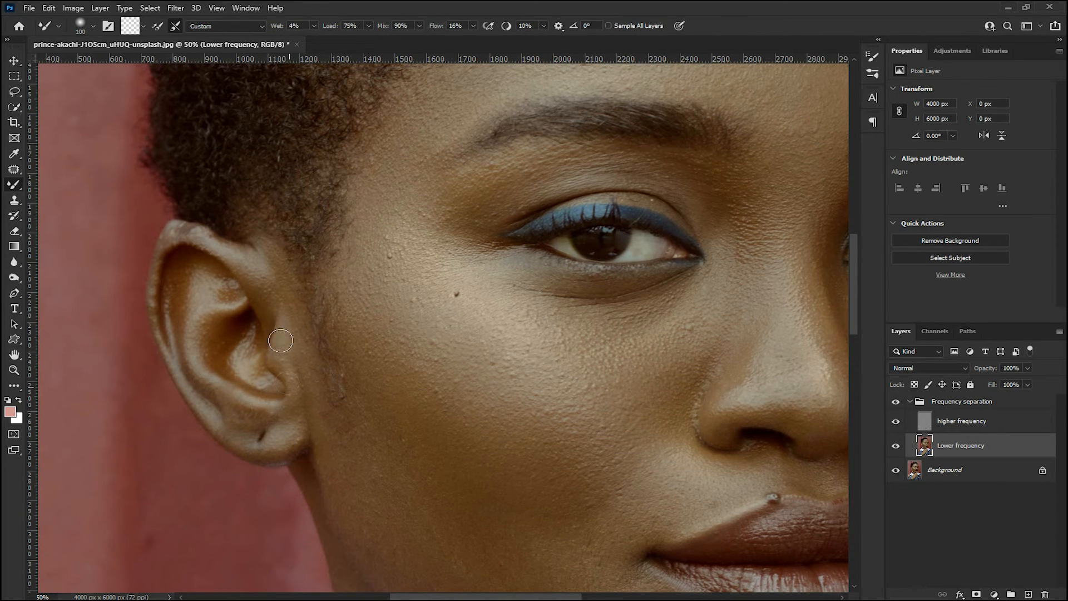
scroll(352, 440, down, 3)
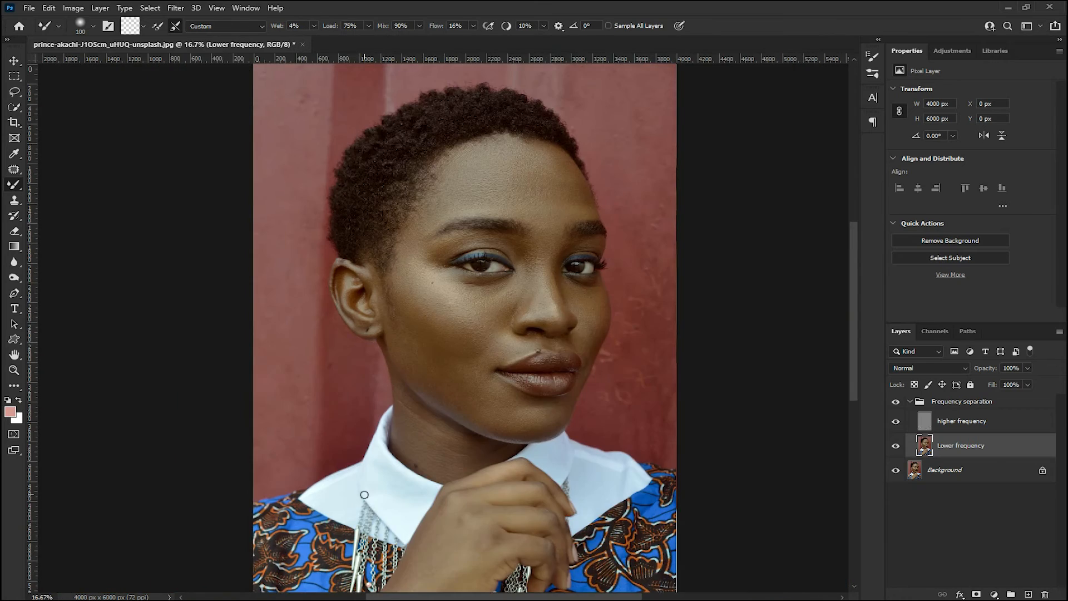
scroll(572, 425, up, 3)
Set the brush size to 125 and touch up the far cheek and the jawline below the ear.
key(bracketright)
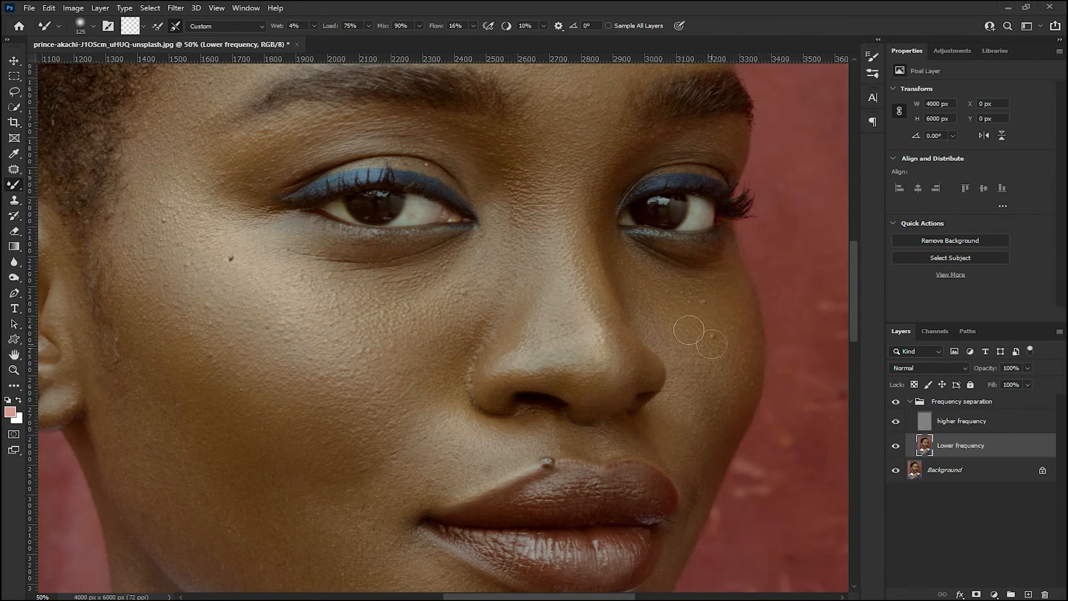
drag(161, 428, 227, 274)
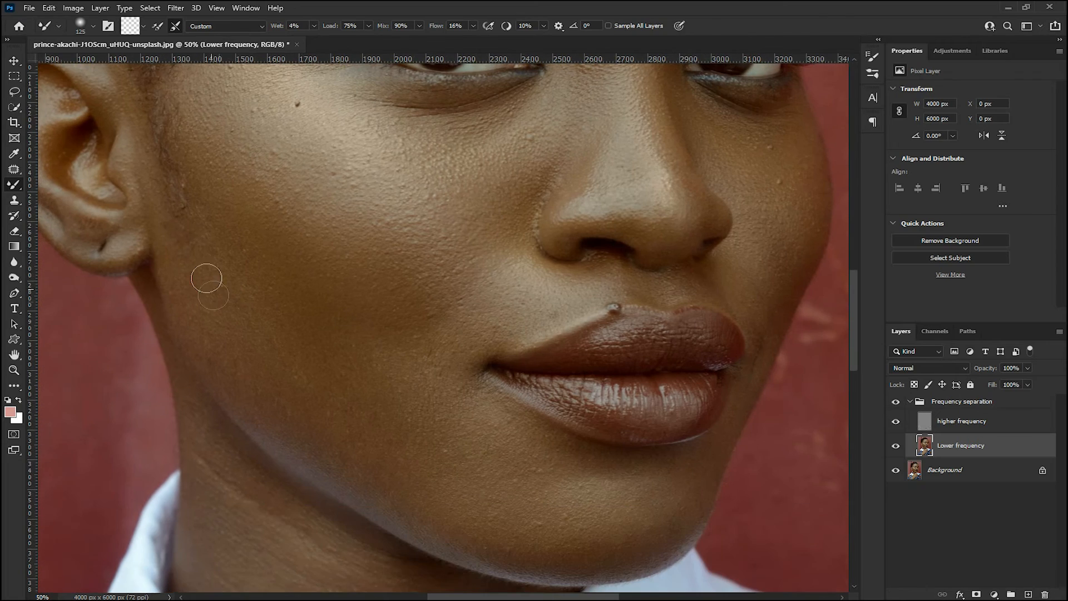
key(ctrl+minus)
key(ctrl+minus)
key(ctrl+minus)
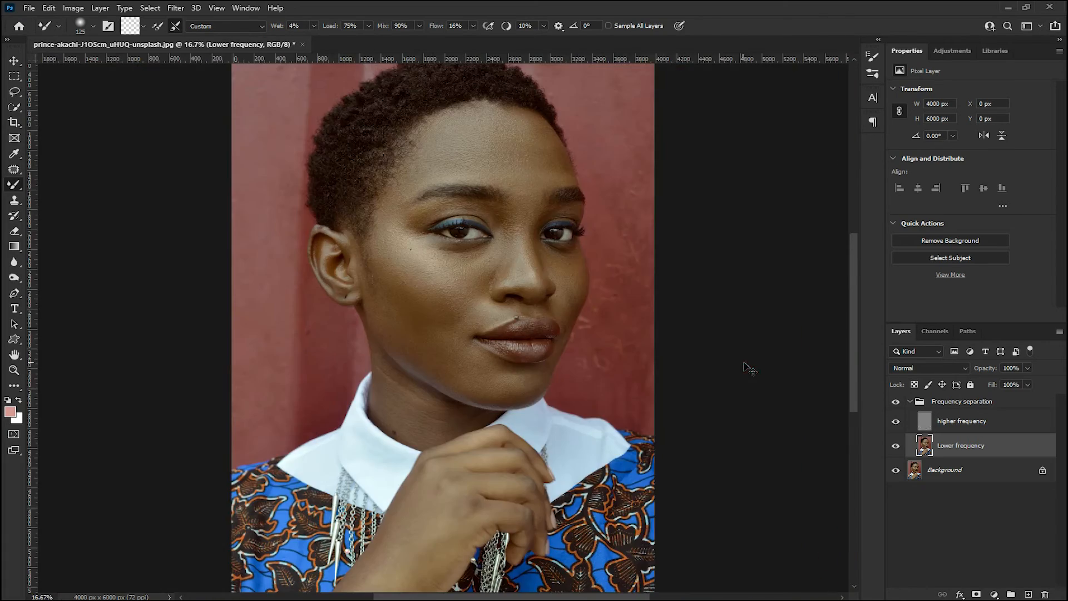
Blend the remaining uneven tones on the far cheek beside the nose with the Mixer Brush.
key(ctrl+plus)
key(ctrl+plus)
key(ctrl+plus)
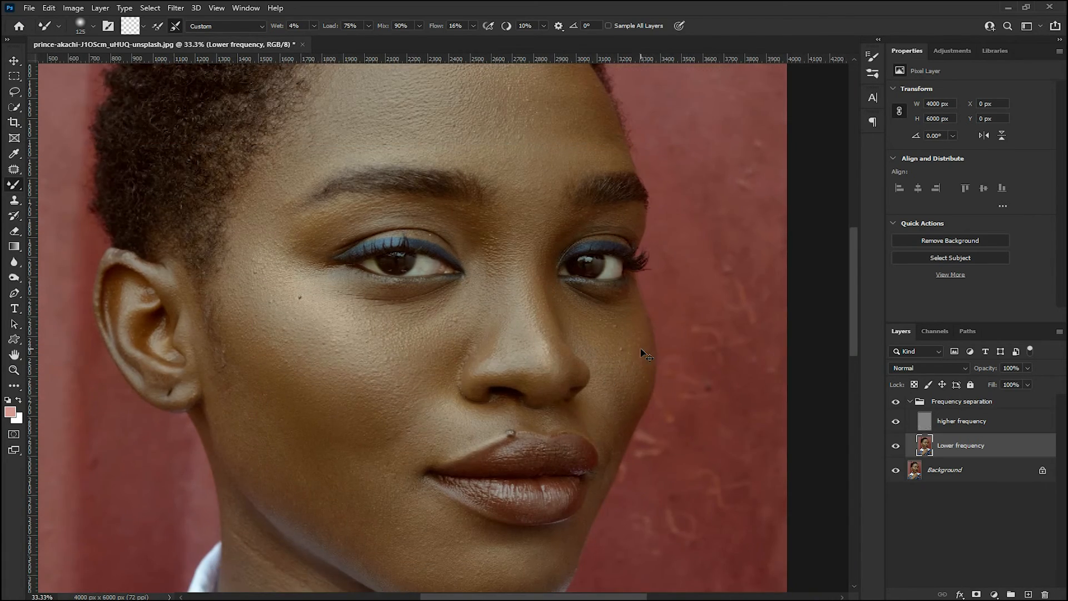
key(ctrl+plus)
drag(676, 381, 598, 325)
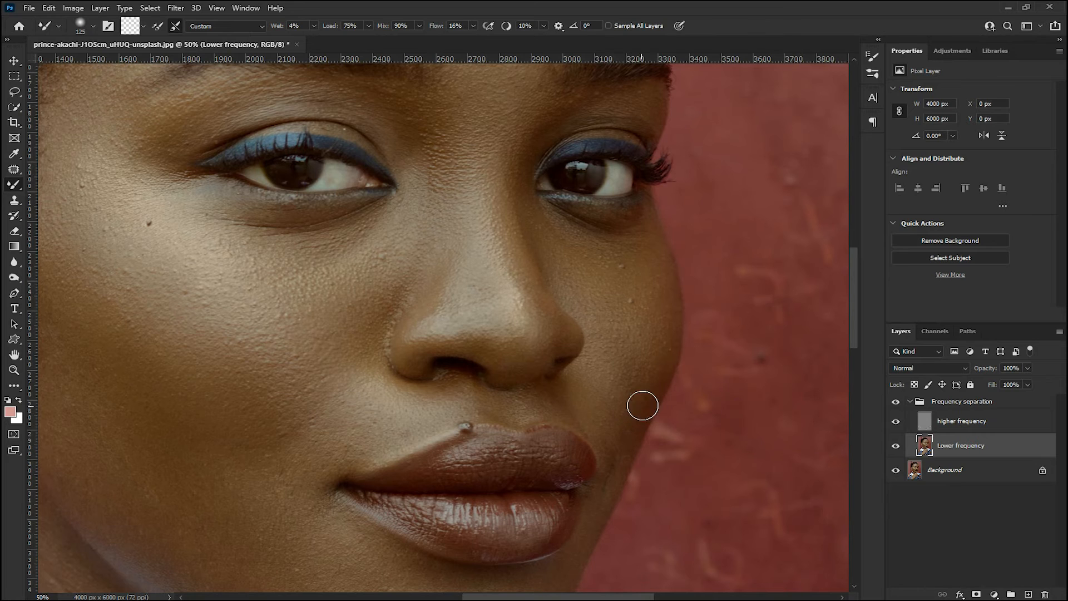
drag(644, 364, 617, 350)
drag(614, 307, 606, 319)
drag(464, 269, 562, 288)
On the higher frequency layer, clean the small bumps on the far cheek using the Clone Stamp tool at size 45.
click(972, 423)
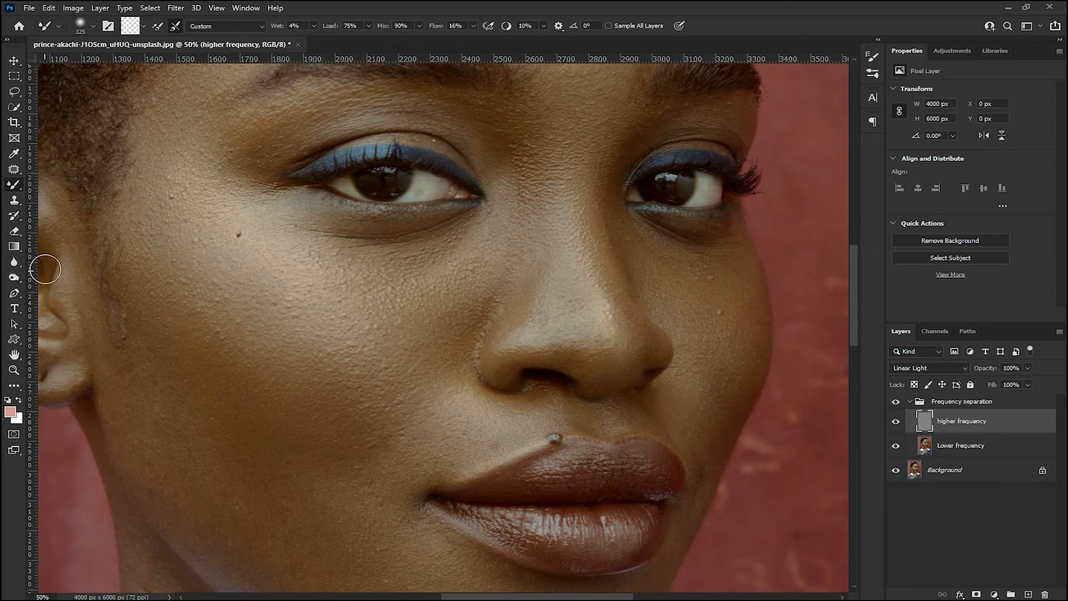
right_click(15, 201)
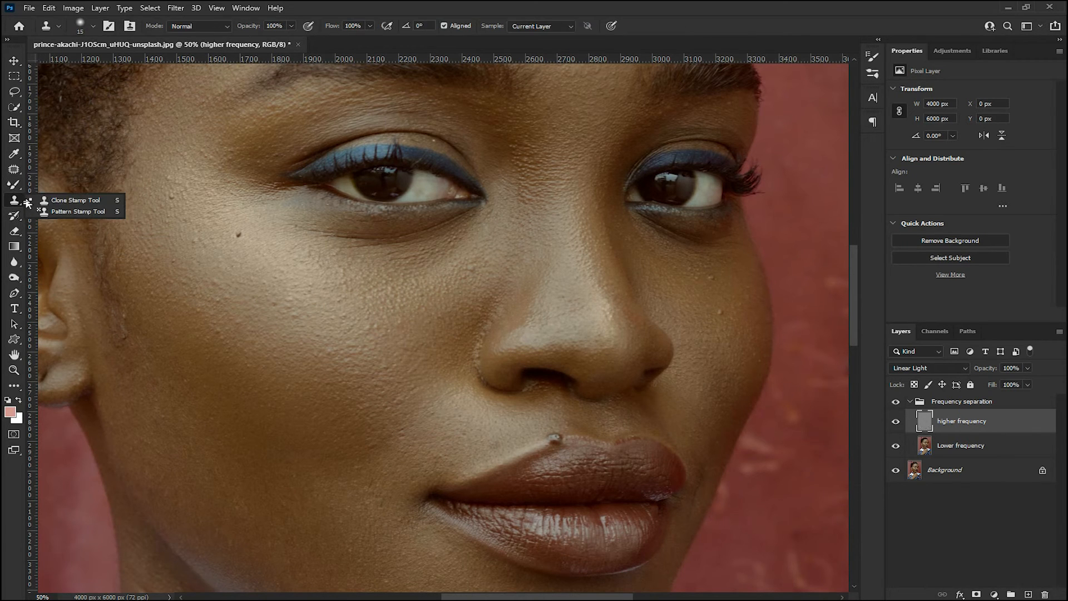
click(61, 203)
mouse_move(460, 296)
mouse_down()
mouse_move(479, 289)
mouse_move(356, 272)
mouse_up()
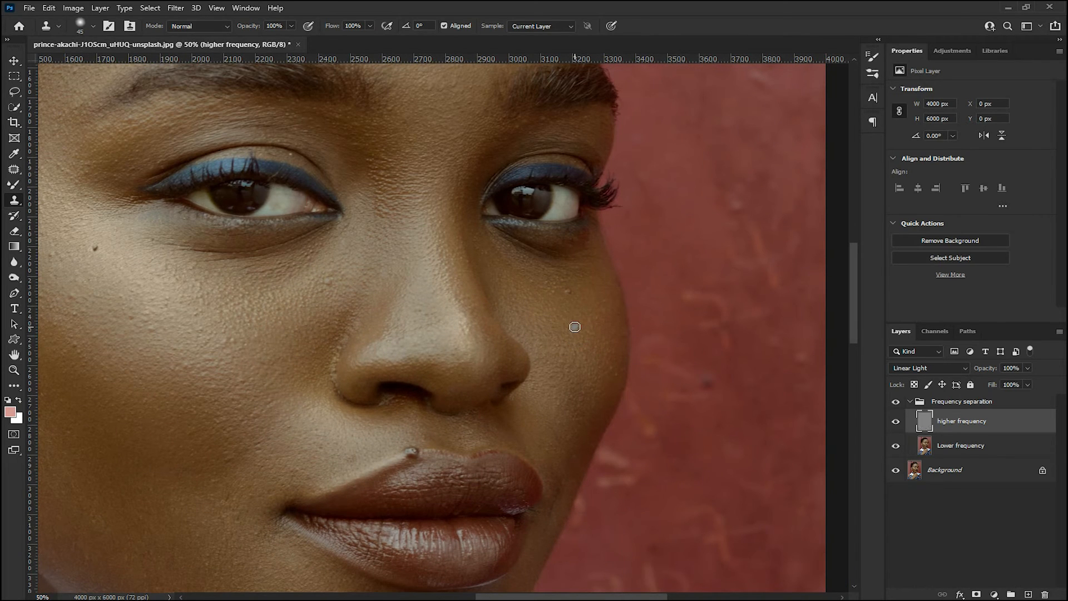
scroll(448, 282, left, 2)
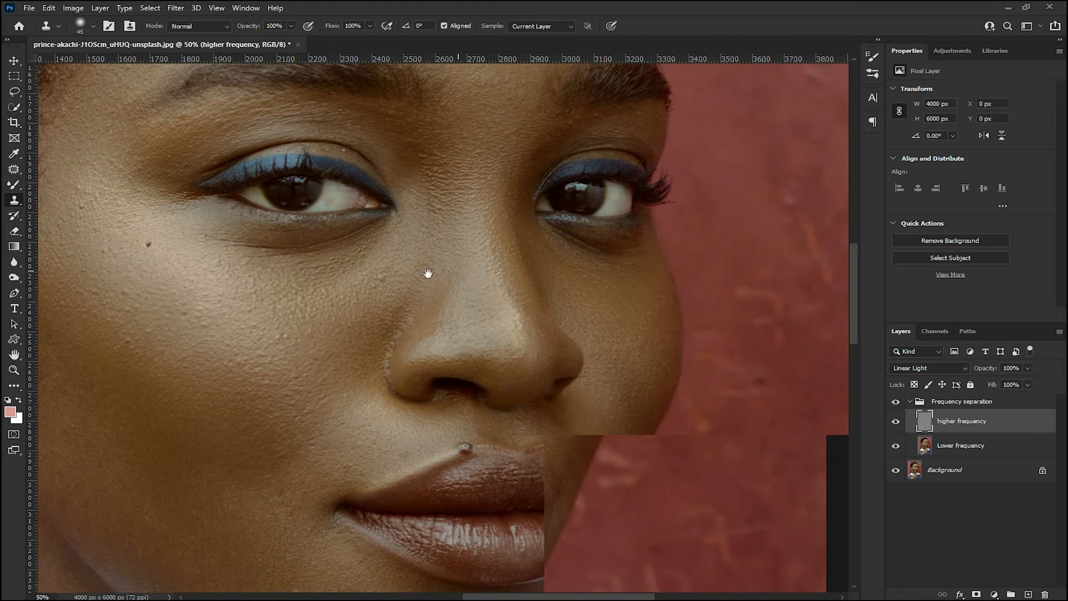
Clone away the mole and small texture flaws on the near cheek, chin and forehead.
scroll(299, 277, left, 7)
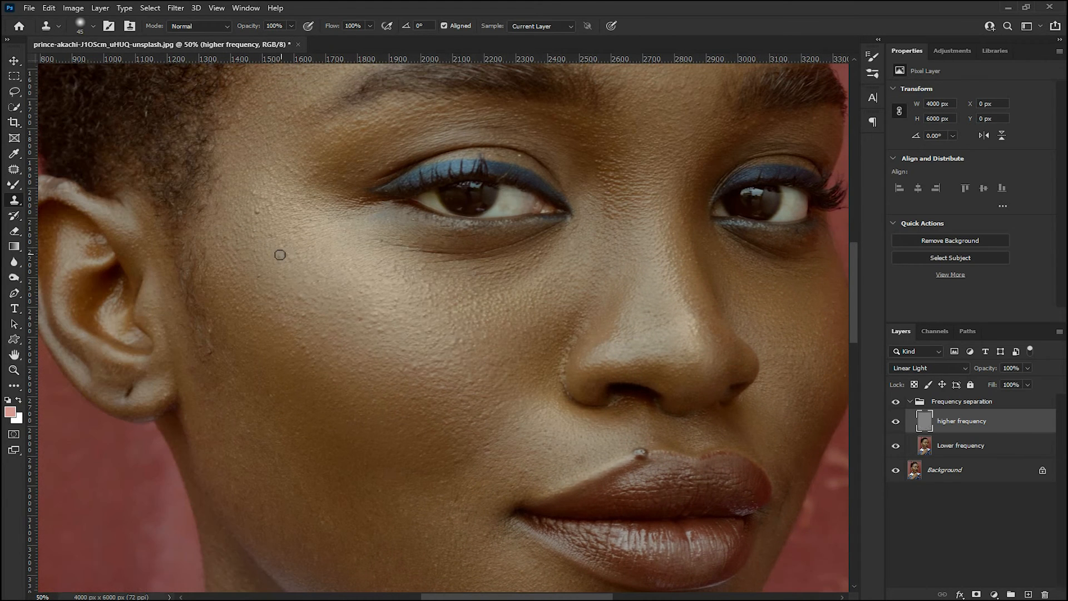
drag(388, 385, 304, 316)
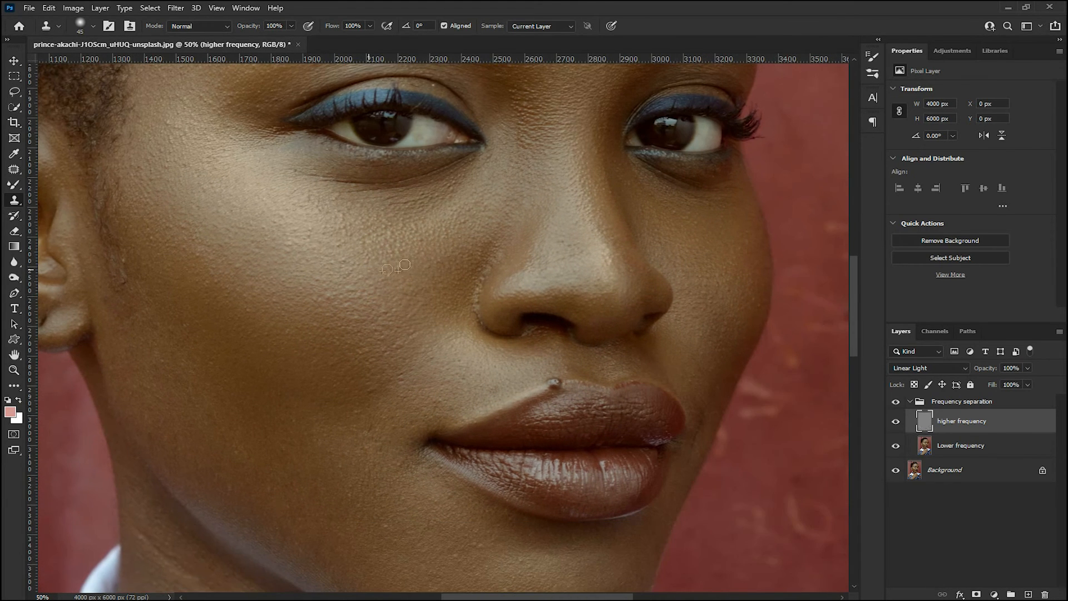
scroll(456, 225, down, 5)
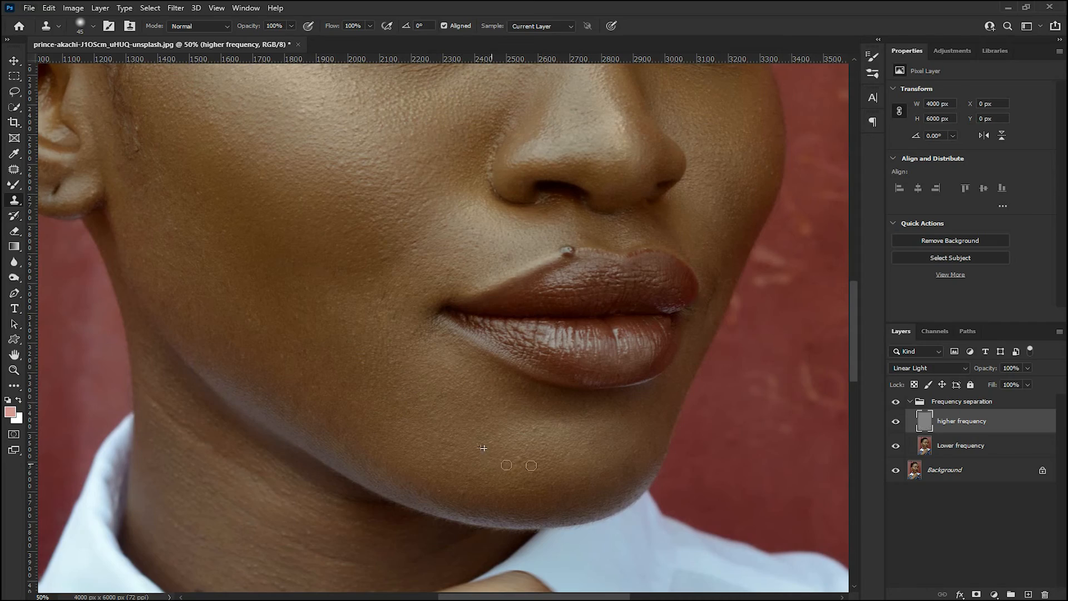
scroll(529, 437, up, 10)
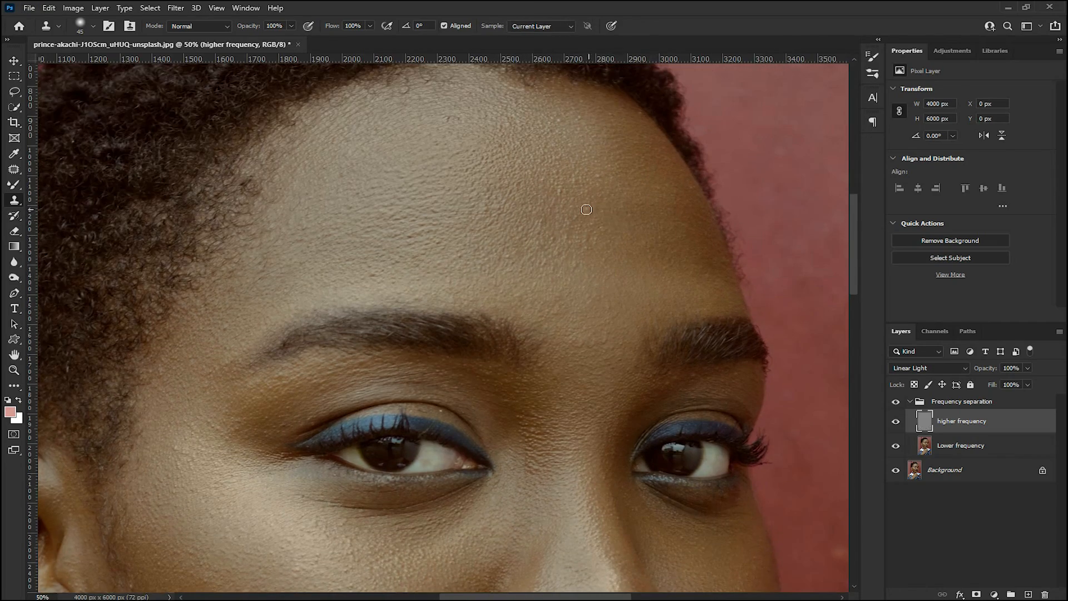
drag(247, 341, 344, 257)
drag(234, 550, 406, 357)
Examine the whole portrait and the area around the jaw, neck and collar for remaining blemishes.
key(ctrl+minus)
key(ctrl+minus)
key(ctrl+minus)
key(ctrl+minus)
key(ctrl+plus)
key(ctrl+plus)
key(ctrl+plus)
key(ctrl+minus)
key(ctrl+minus)
key(ctrl+minus)
key(ctrl+plus)
key(ctrl+plus)
key(ctrl+plus)
drag(404, 207, 472, 116)
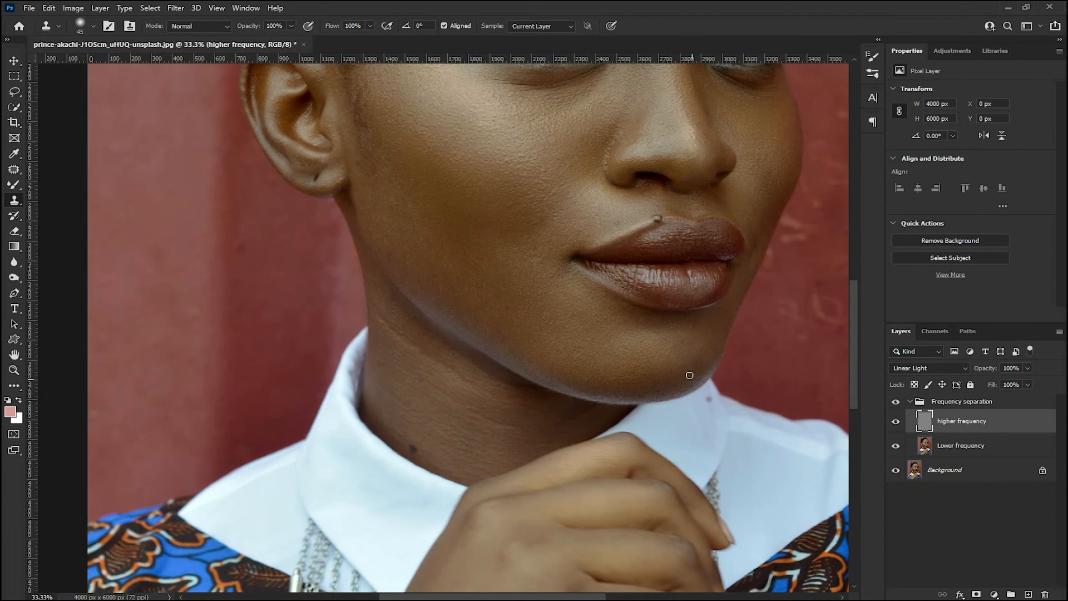
Return to the Lower frequency layer and blend the uneven tones on the neck with an enlarged Mixer Brush.
click(980, 446)
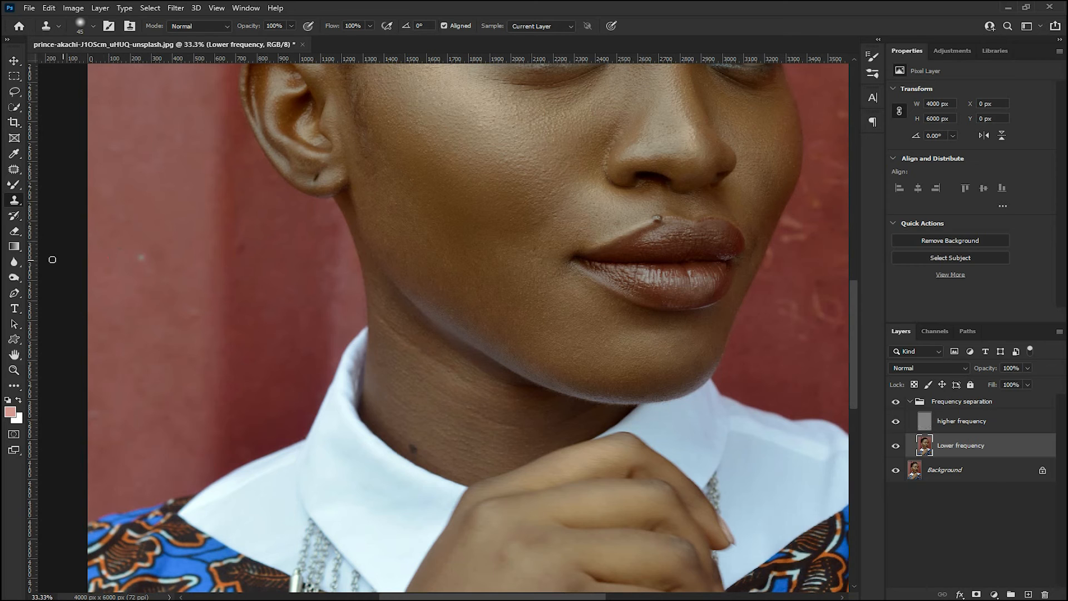
right_click(11, 191)
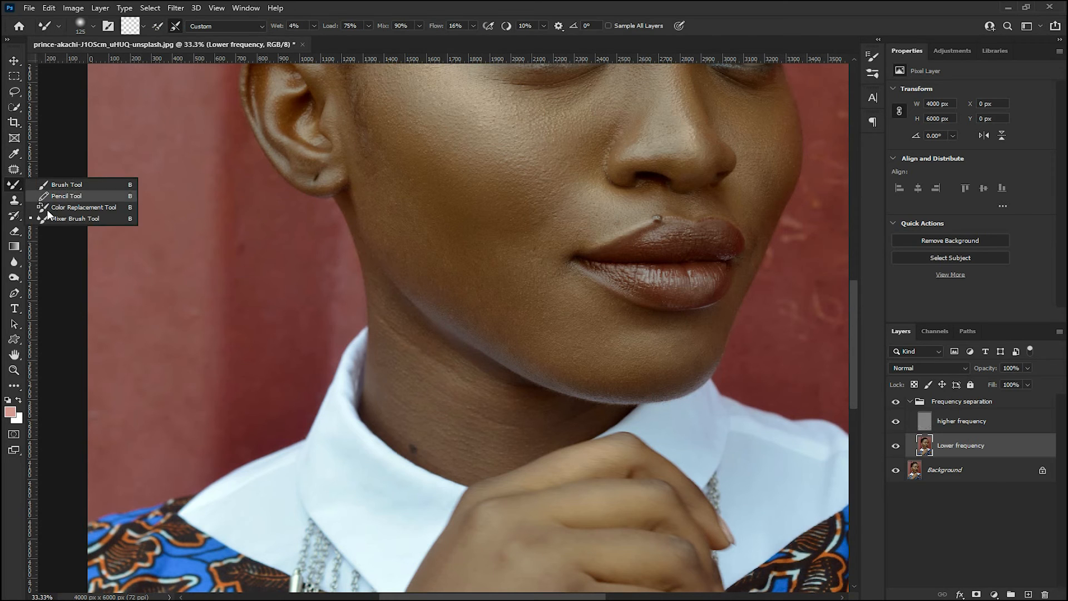
click(69, 219)
key(ctrl+plus)
key(bracketright)
key(bracketright)
key(bracketright)
mouse_move(372, 335)
mouse_down()
mouse_move(367, 320)
mouse_move(389, 360)
mouse_move(363, 319)
mouse_move(467, 396)
mouse_move(393, 348)
mouse_move(413, 334)
mouse_move(453, 382)
mouse_move(399, 391)
mouse_up()
key(bracketleft)
mouse_move(374, 356)
mouse_down()
mouse_move(517, 437)
mouse_move(502, 443)
mouse_move(369, 349)
mouse_move(427, 437)
mouse_move(369, 417)
mouse_move(540, 505)
mouse_move(494, 404)
mouse_move(497, 524)
mouse_move(588, 464)
mouse_up()
Blend the skin tones on the back of the hand and the fingers, using brush sizes of 200 and 150.
key(ctrl+minus)
key(ctrl+minus)
drag(496, 476, 491, 302)
key(ctrl+plus)
key(bracketright)
key(bracketright)
key(bracketright)
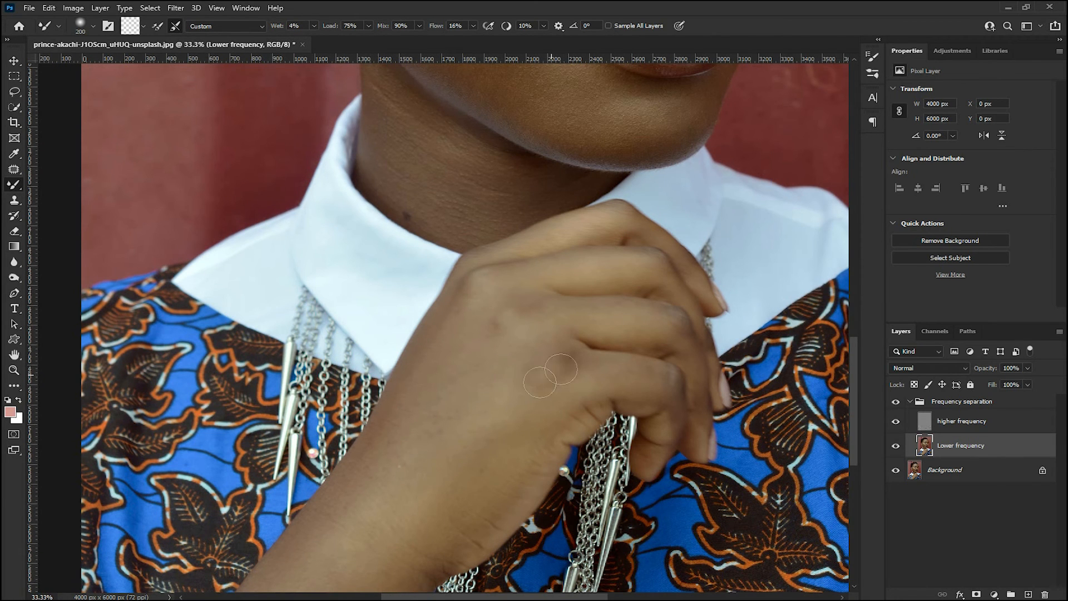
key(bracketleft)
key(bracketleft)
key(ctrl+minus)
key(ctrl+minus)
key(ctrl+minus)
key(ctrl+plus)
key(ctrl+plus)
key(ctrl+plus)
Reduce the brush size to 125 and blend the skin between the eyebrows and around the eyes.
drag(451, 237, 415, 439)
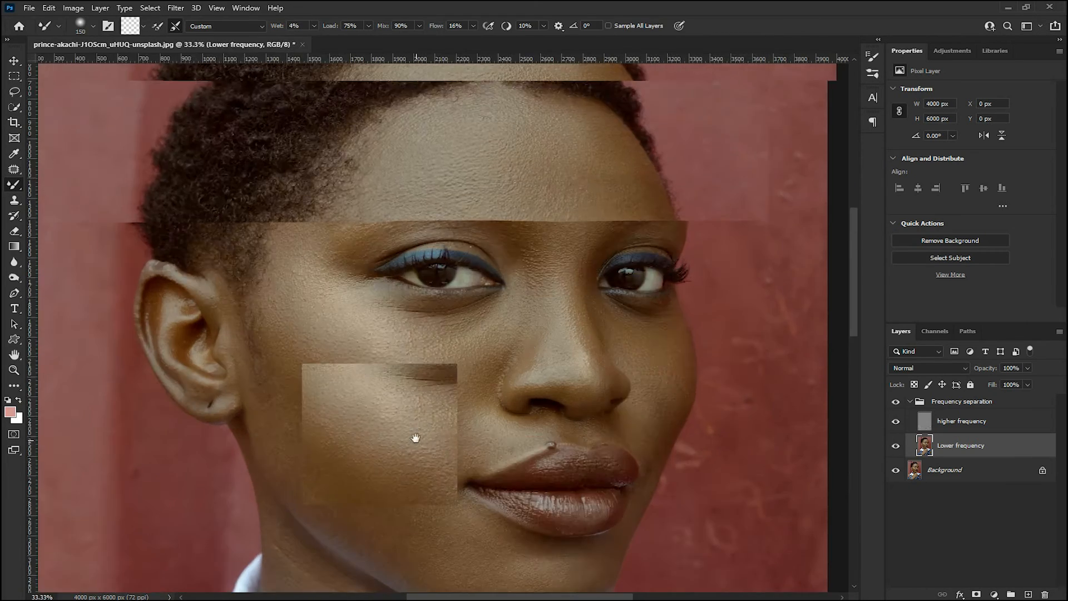
key(ctrl+plus)
drag(519, 333, 474, 329)
key(bracketleft)
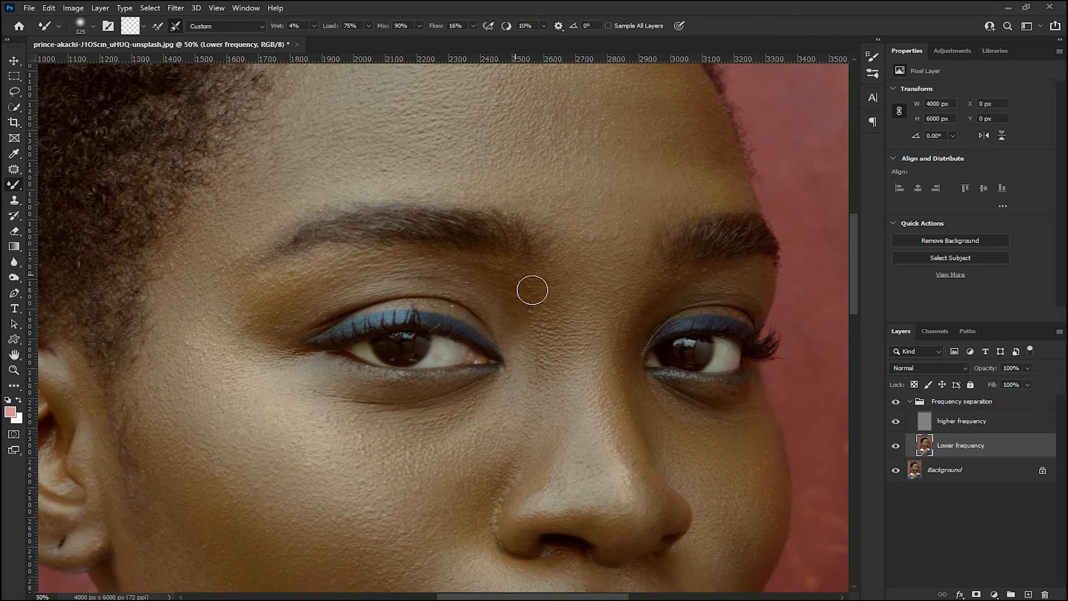
key(ctrl+minus)
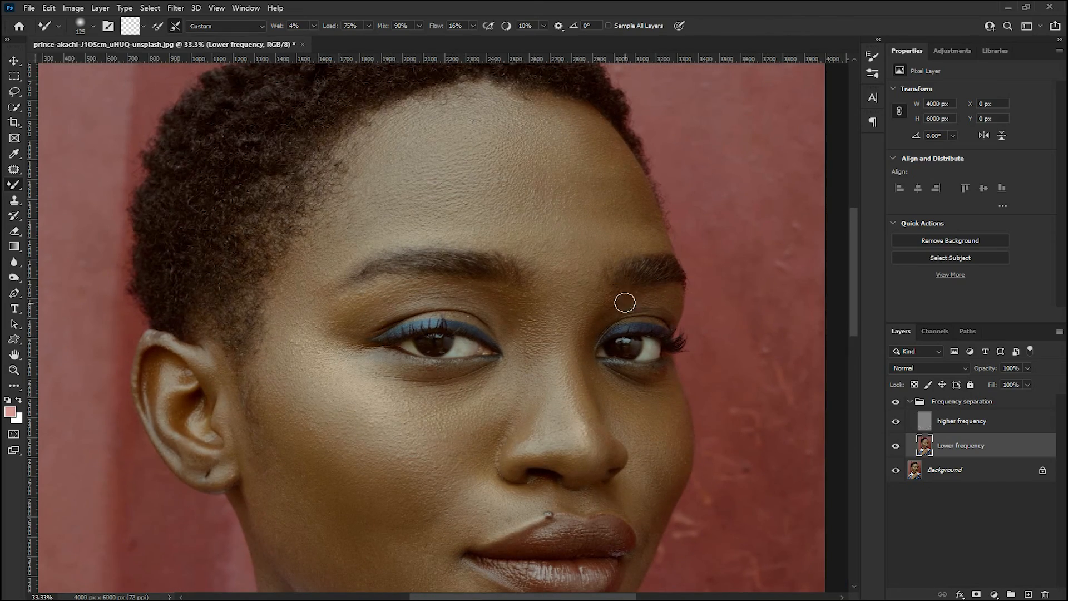
key(ctrl+minus)
key(ctrl+minus)
key(ctrl+minus)
key(ctrl+plus)
key(ctrl+plus)
key(ctrl+plus)
drag(482, 362, 458, 576)
key(ctrl+plus)
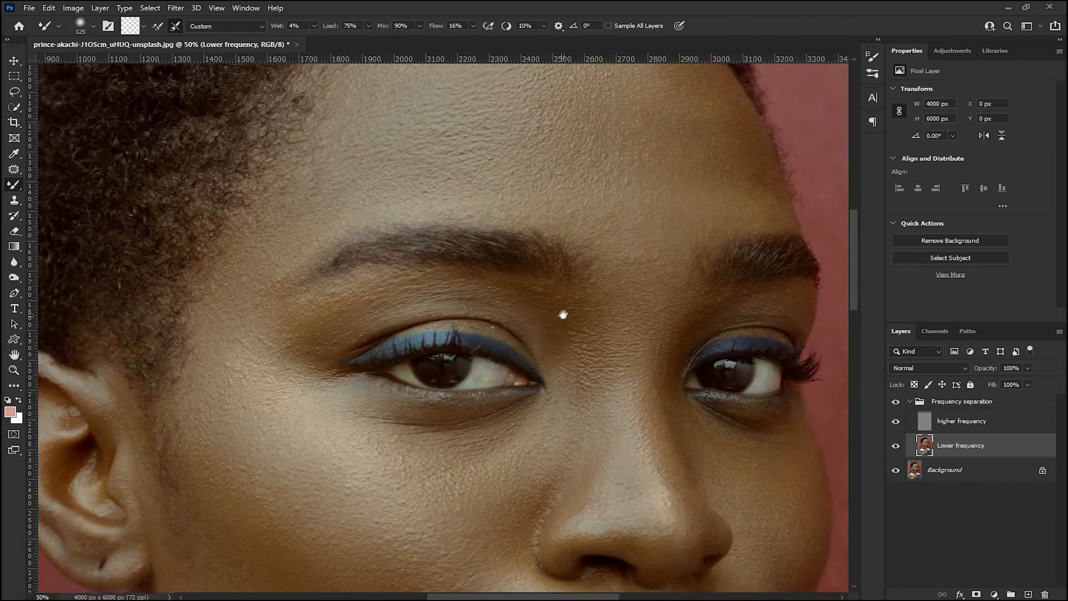
Reduce the brush size to 100, touch up the tones around the nose and near eye, and check the whole portrait.
drag(562, 315, 481, 199)
key(bracketright)
key(ctrl+minus)
key(ctrl+minus)
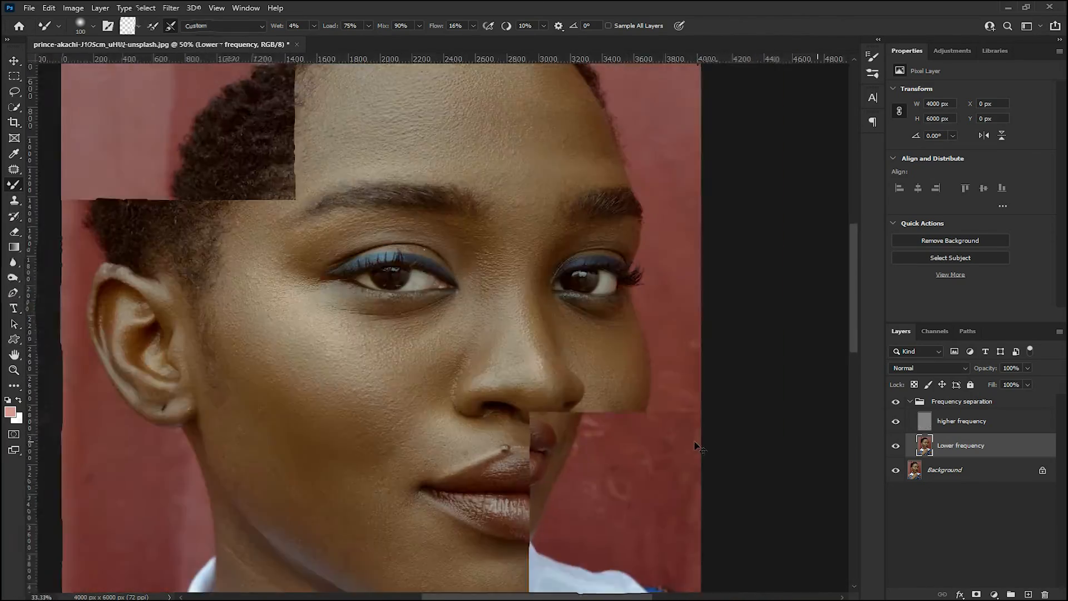
key(ctrl+minus)
key(ctrl+minus)
key(bracketleft)
key(bracketleft)
key(ctrl+plus)
scroll(734, 375, up, 1)
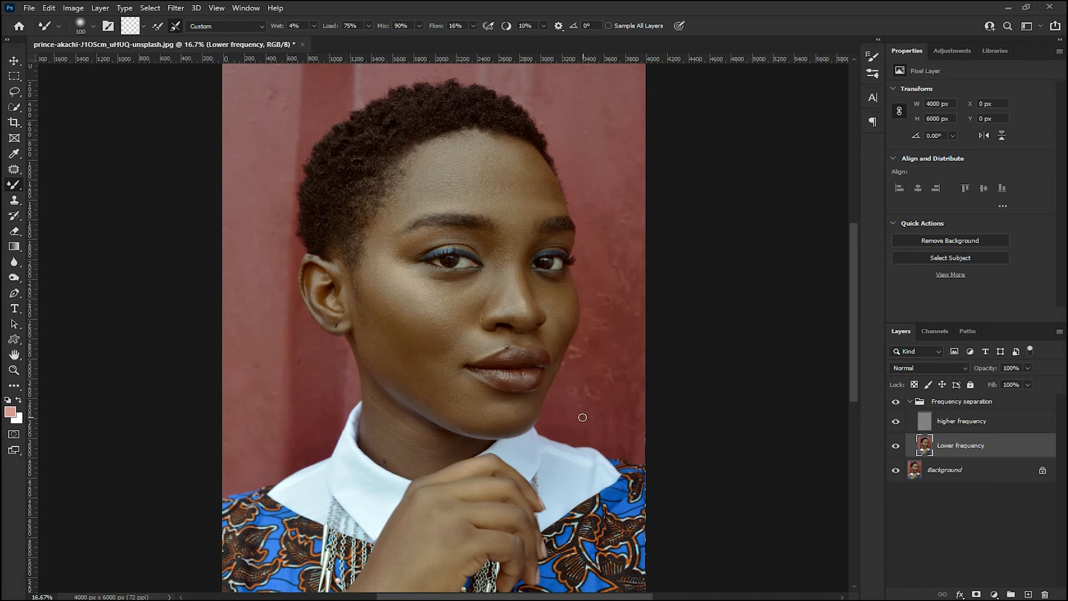
Set the brush size to 150 and blend the shadow along the far side of the nose bridge.
key(ctrl+plus)
key(ctrl+plus)
drag(629, 320, 531, 378)
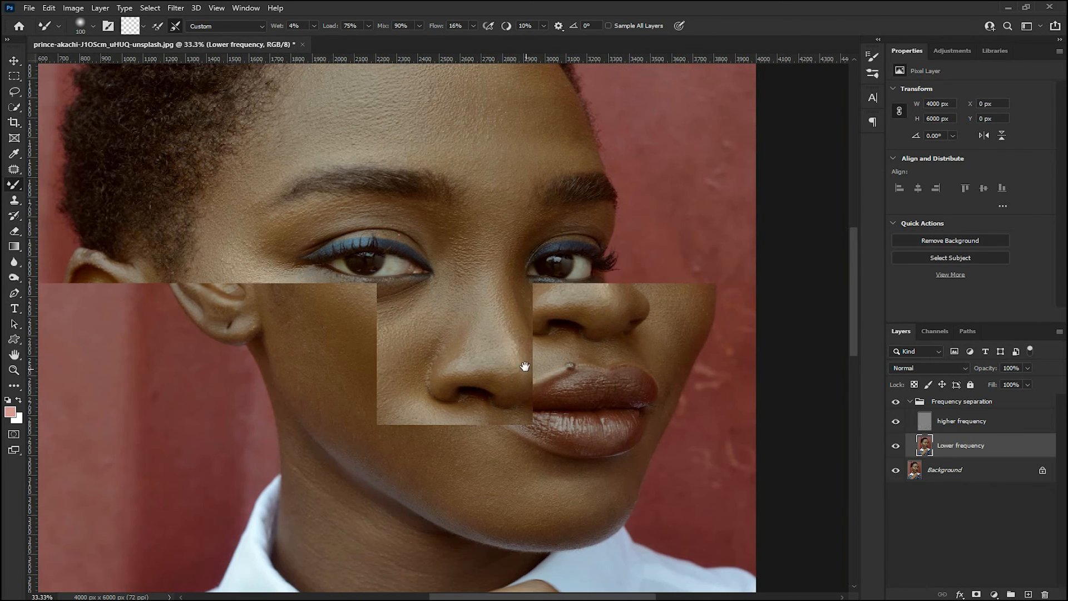
key(ctrl+plus)
key(bracketright)
key(bracketright)
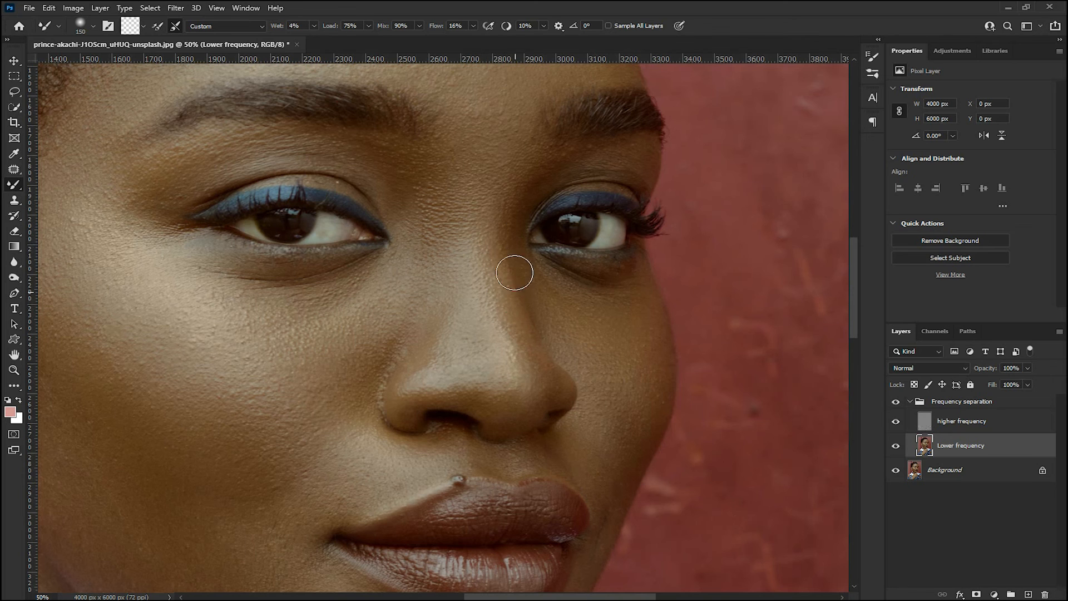
scroll(516, 322, down, 3)
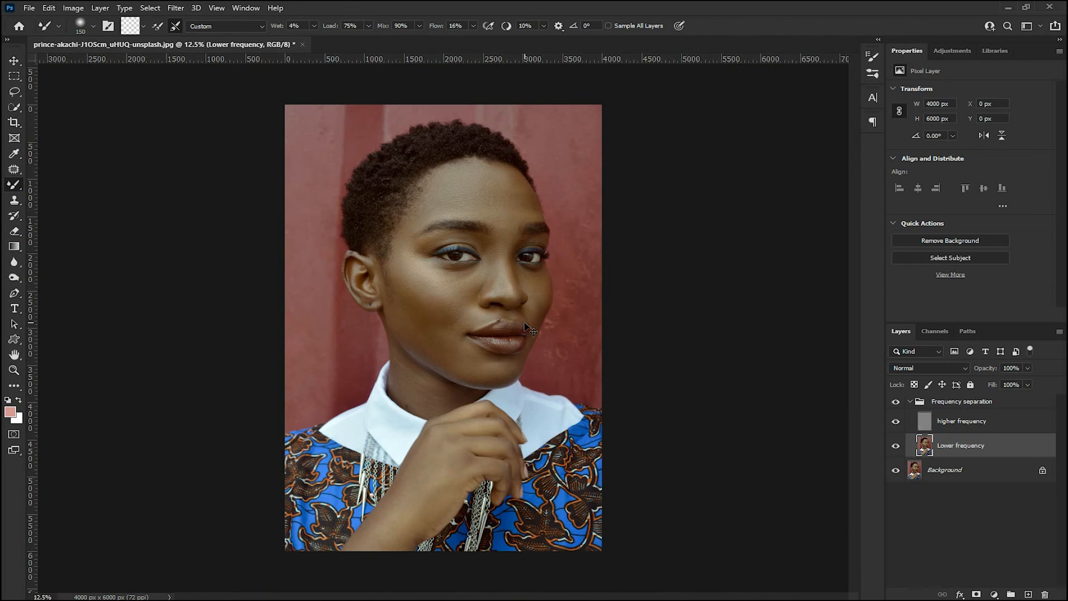
Enlarge the brush to 175 and even out the tones on the far side of the forehead.
scroll(597, 277, up, 1)
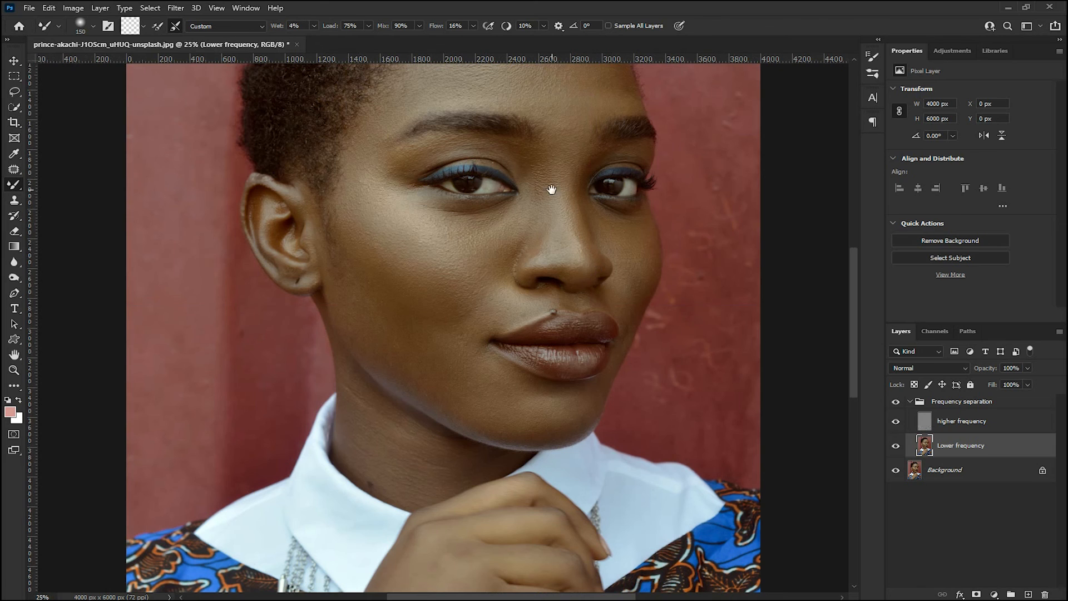
scroll(550, 187, up, 1)
key(bracketright)
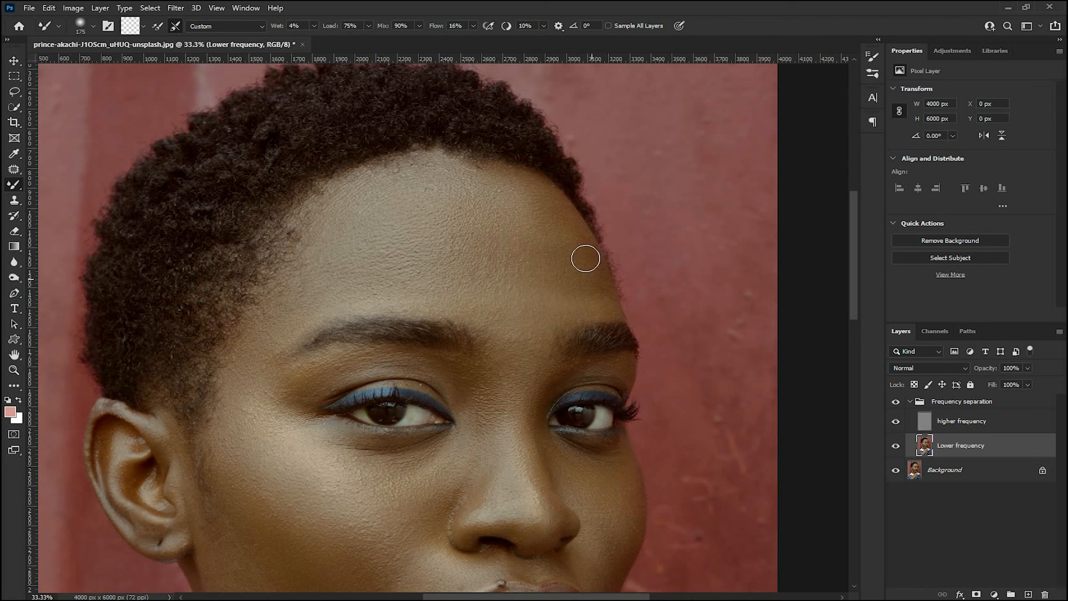
scroll(592, 268, down, 5)
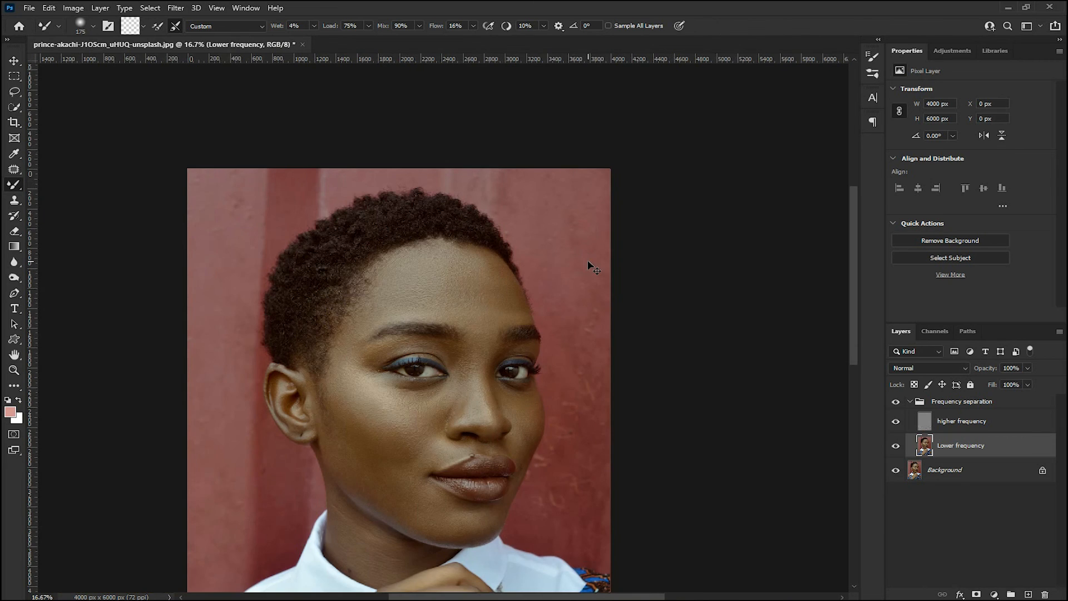
Toggle the Frequency separation group's visibility to compare before and after, and inspect the forehead and eyes up close.
scroll(588, 262, up, 1)
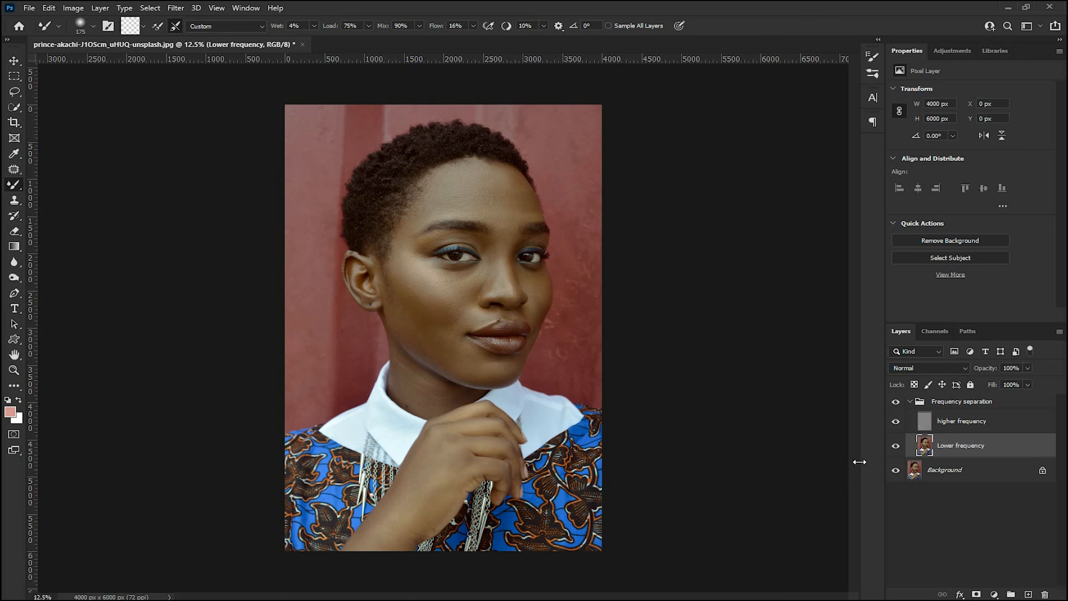
click(897, 402)
scroll(662, 334, up, 1)
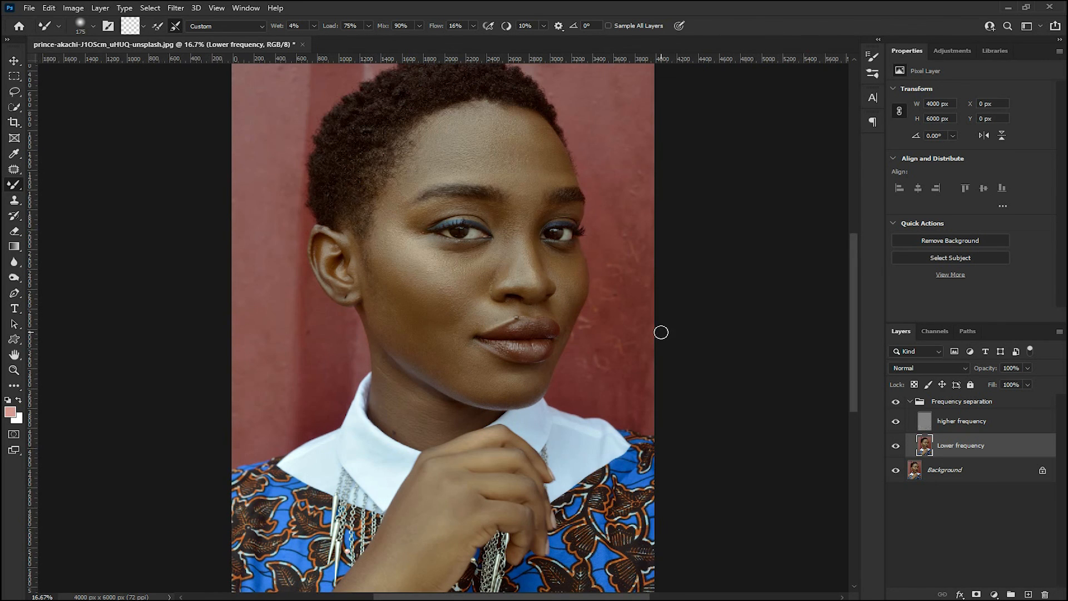
scroll(595, 326, up, 1)
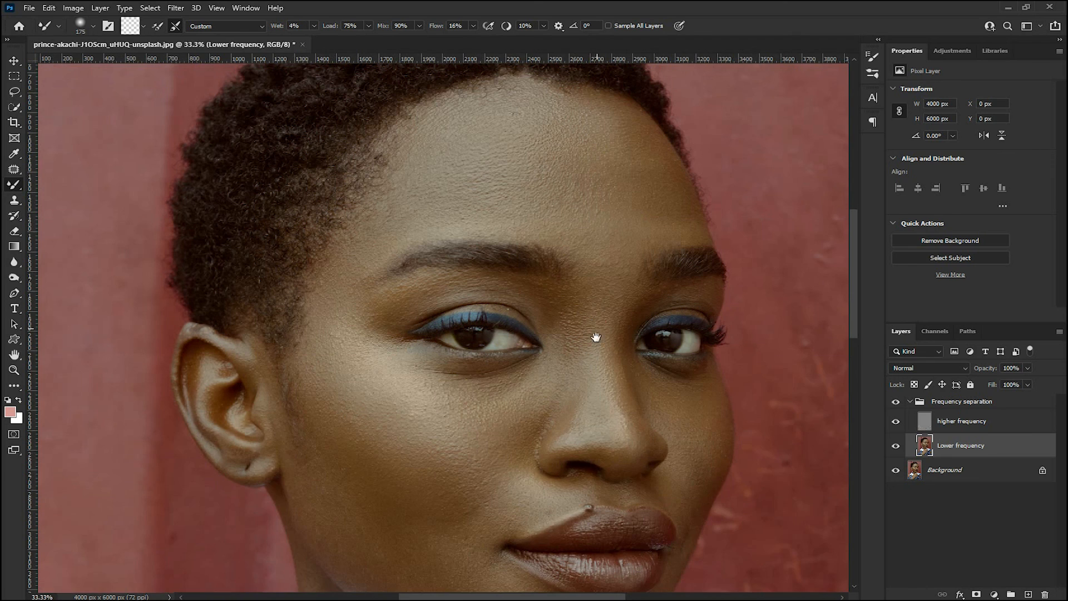
scroll(589, 350, up, 2)
scroll(589, 349, down, 1)
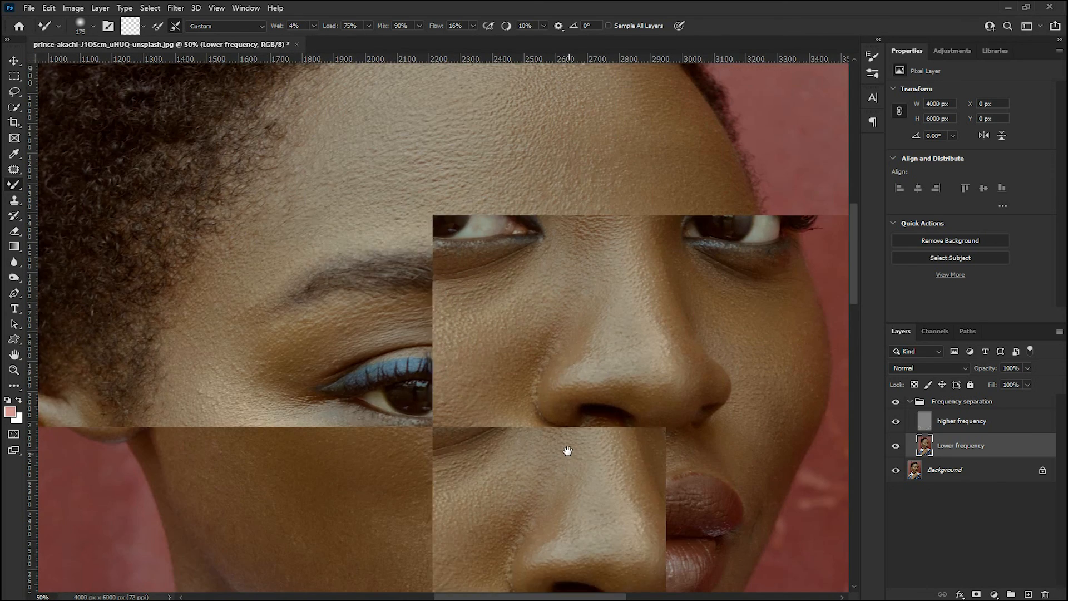
scroll(568, 300, up, 1)
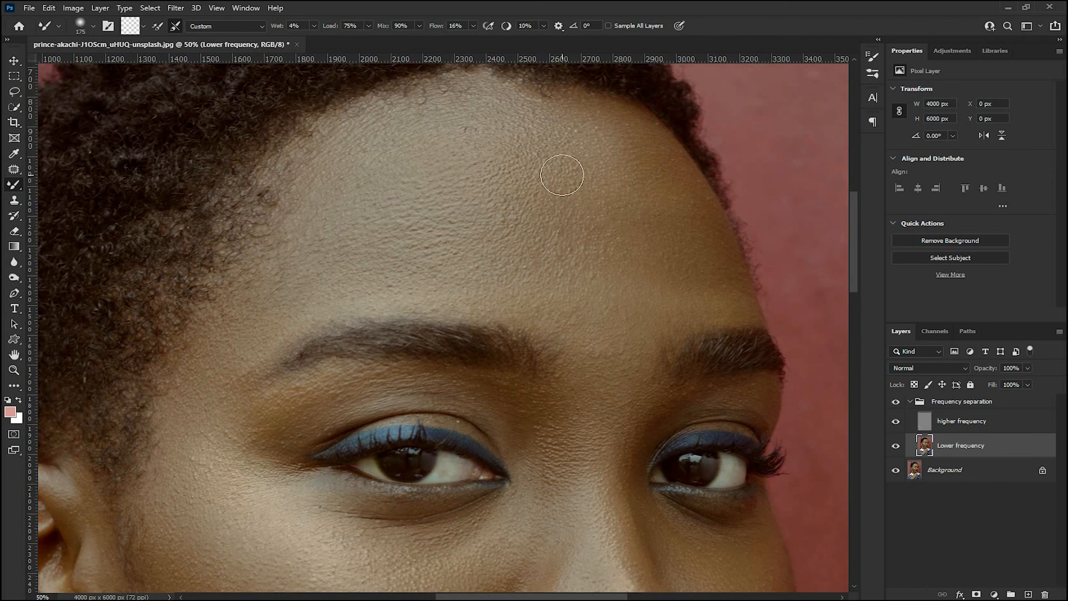
drag(541, 292, 496, 155)
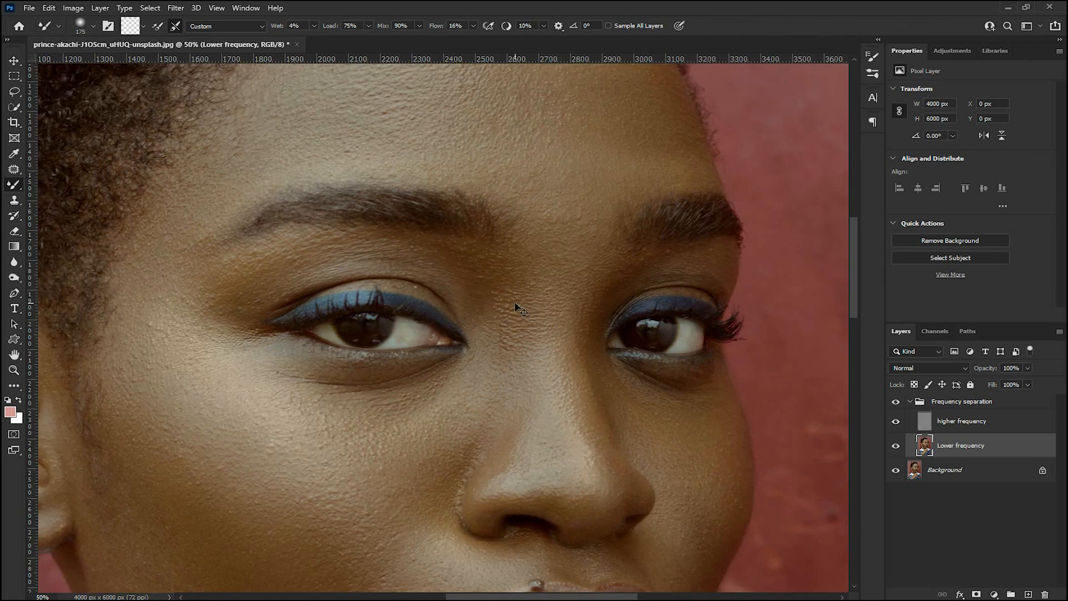
Examine the retouched skin up close between the eyebrows, across the forehead, on the cheeks and above the lips.
key(ctrl+plus)
drag(508, 301, 493, 322)
drag(435, 150, 506, 148)
drag(519, 338, 535, 370)
drag(540, 134, 568, 245)
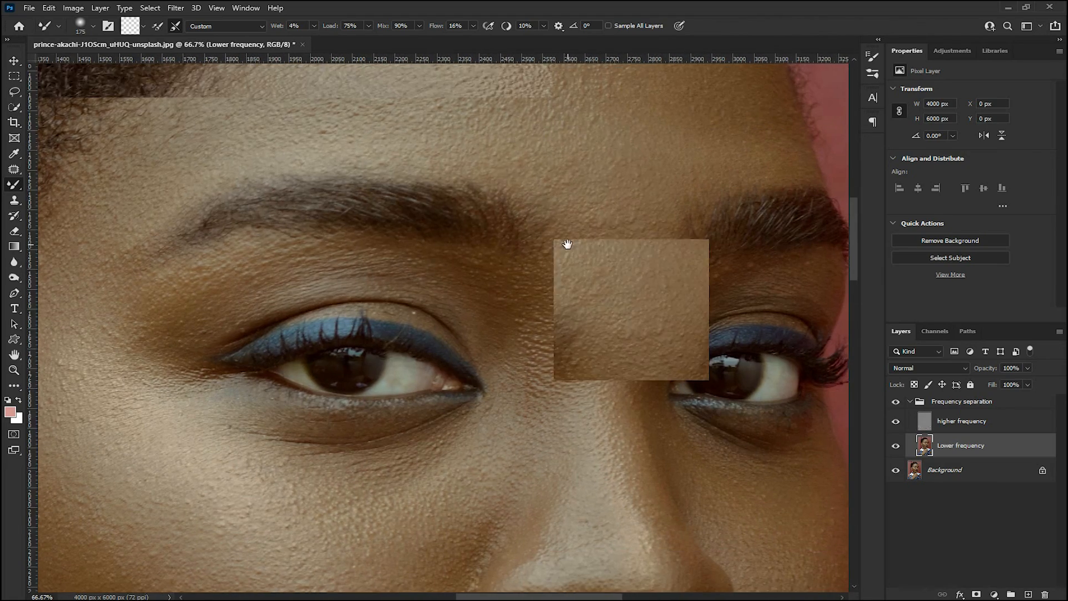
key(ctrl+minus)
key(ctrl+minus)
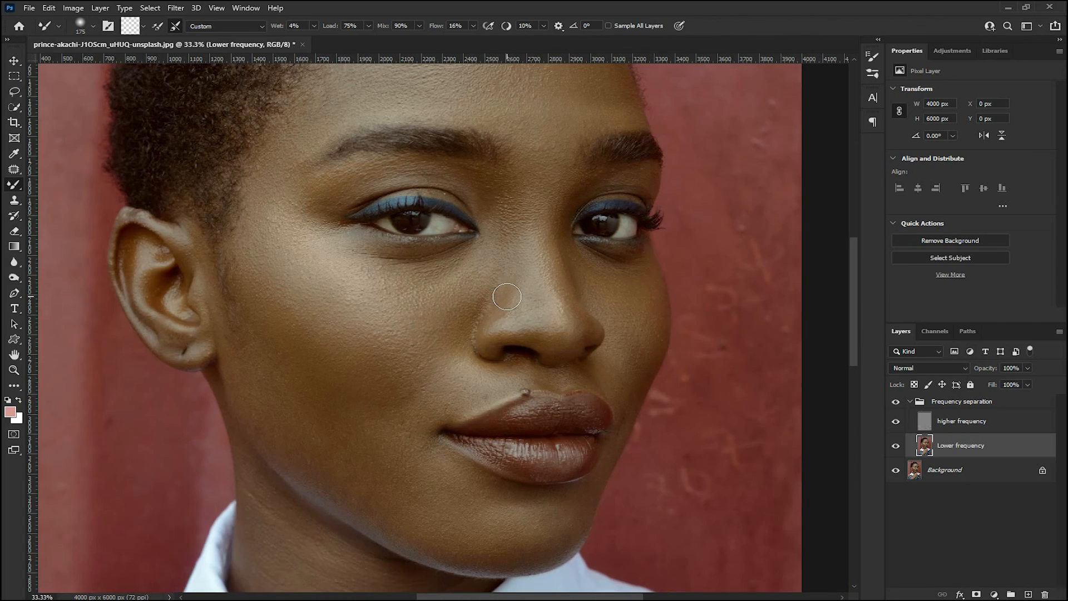
drag(520, 195, 515, 291)
key(ctrl+plus)
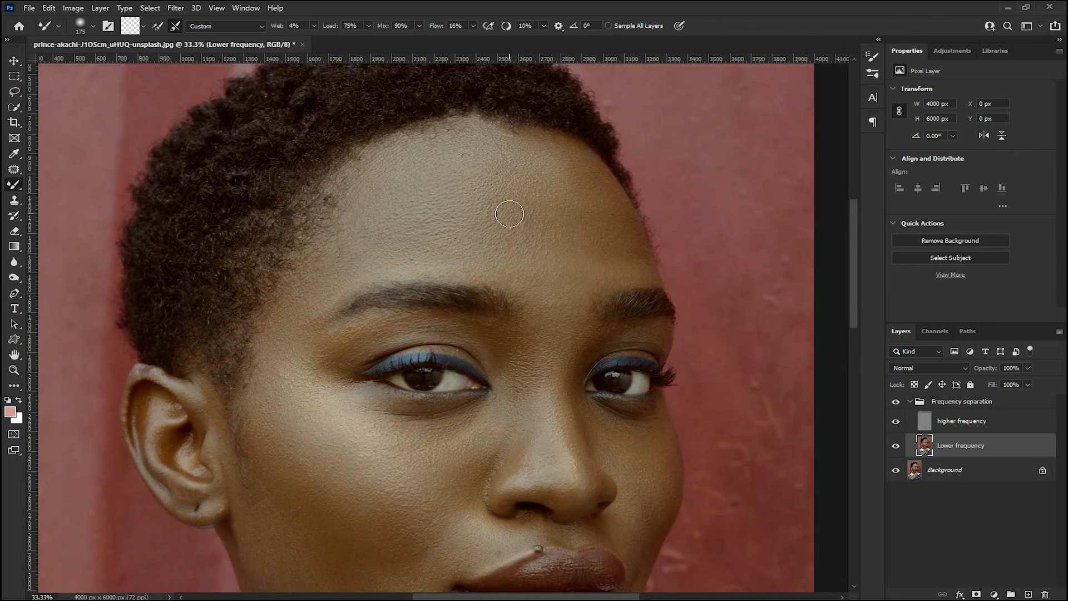
drag(538, 253, 543, 376)
drag(653, 334, 613, 233)
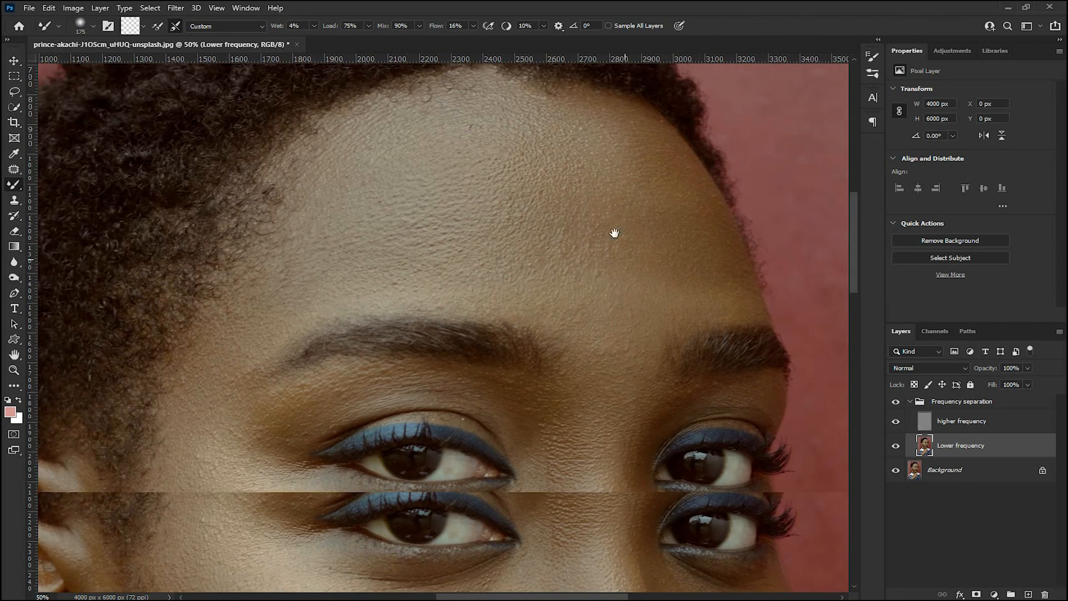
drag(186, 497, 269, 291)
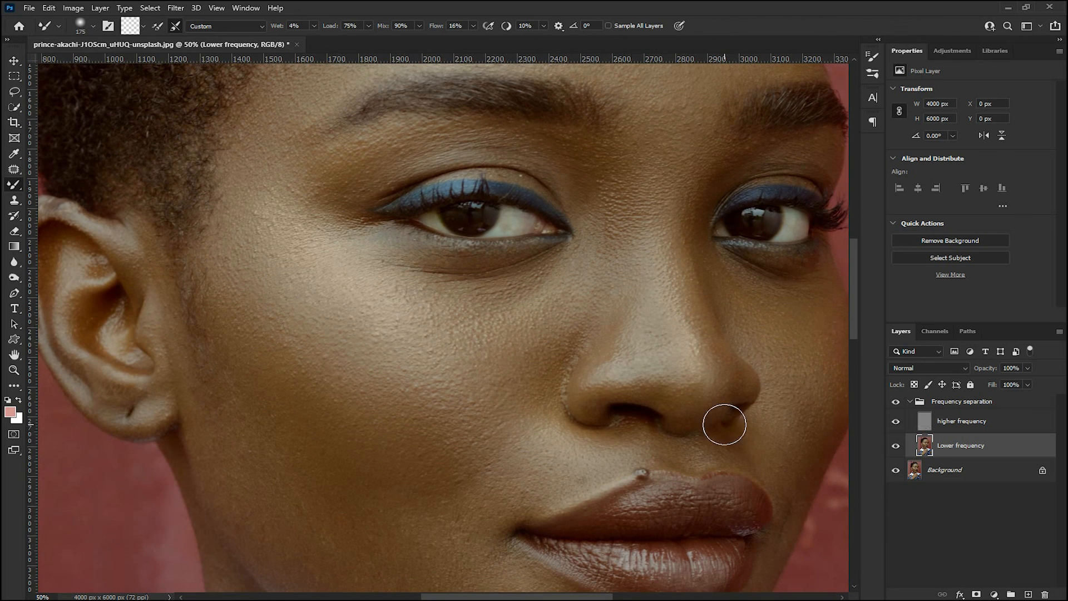
drag(612, 421, 567, 339)
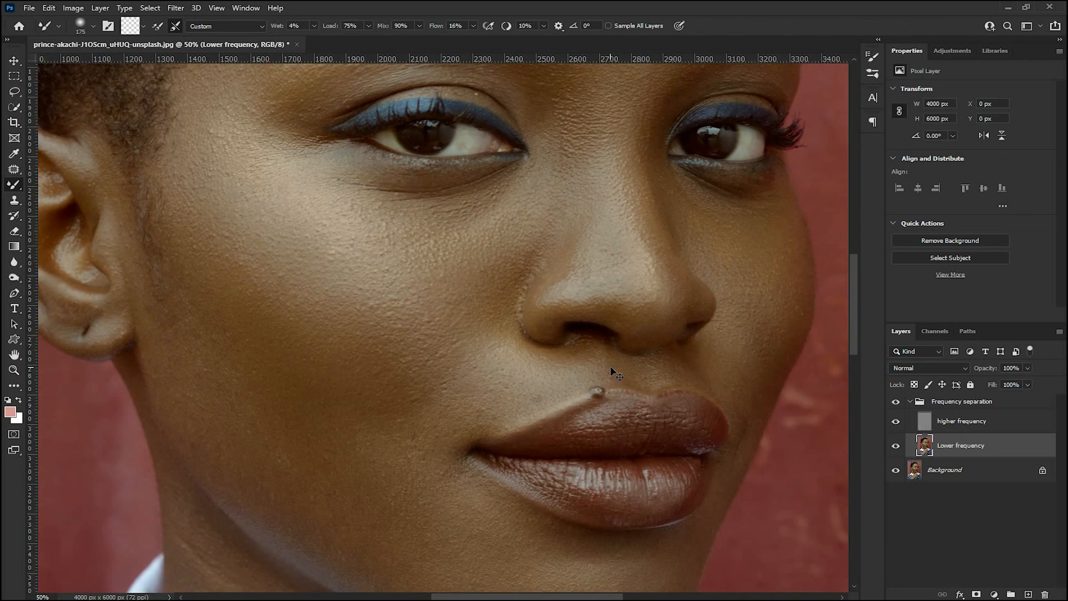
Review the finished retouch across the face and hair, ending with the whole portrait in view.
key(ctrl+minus)
key(ctrl+minus)
key(ctrl+minus)
key(ctrl+minus)
key(ctrl+plus)
key(ctrl+plus)
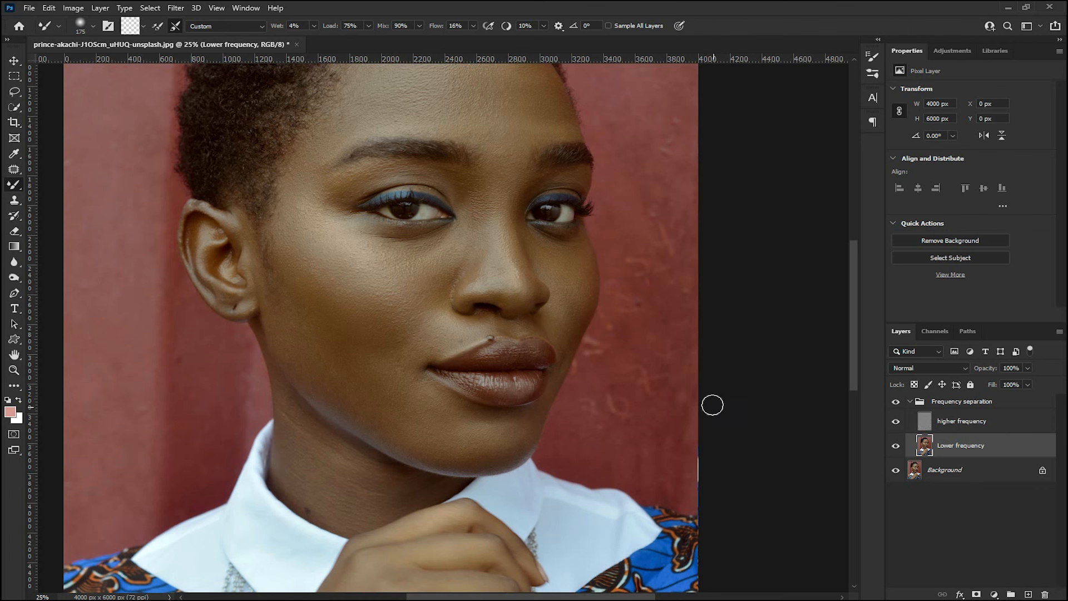
key(ctrl+plus)
drag(615, 232, 617, 355)
key(ctrl+minus)
key(ctrl+minus)
key(ctrl+plus)
mouse_move(555, 300)
mouse_down()
mouse_move(542, 258)
mouse_move(550, 258)
mouse_move(557, 151)
mouse_up()
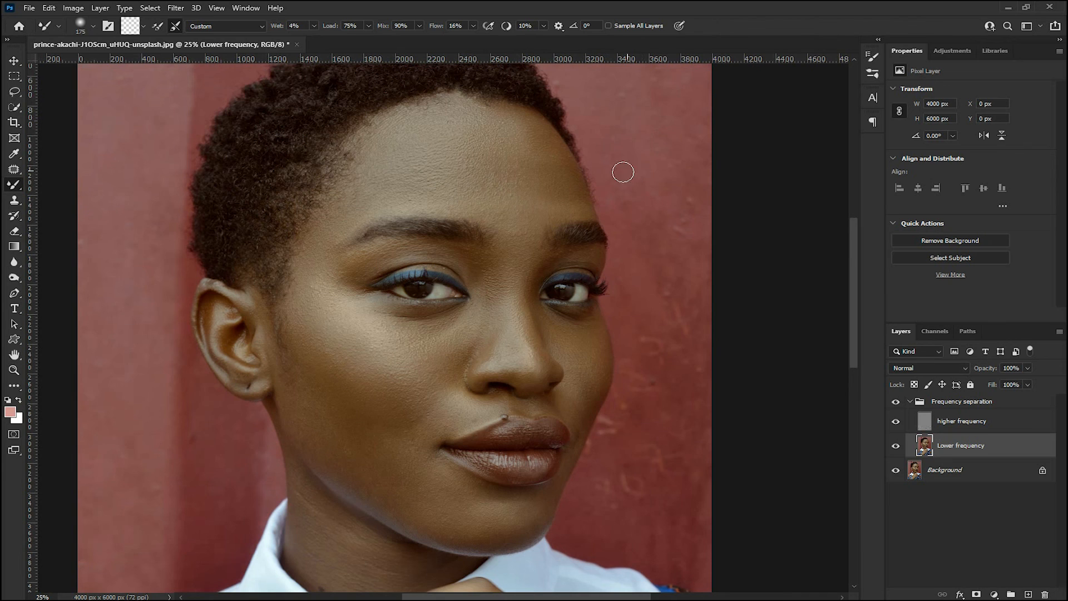
key(ctrl+minus)
key(ctrl+minus)
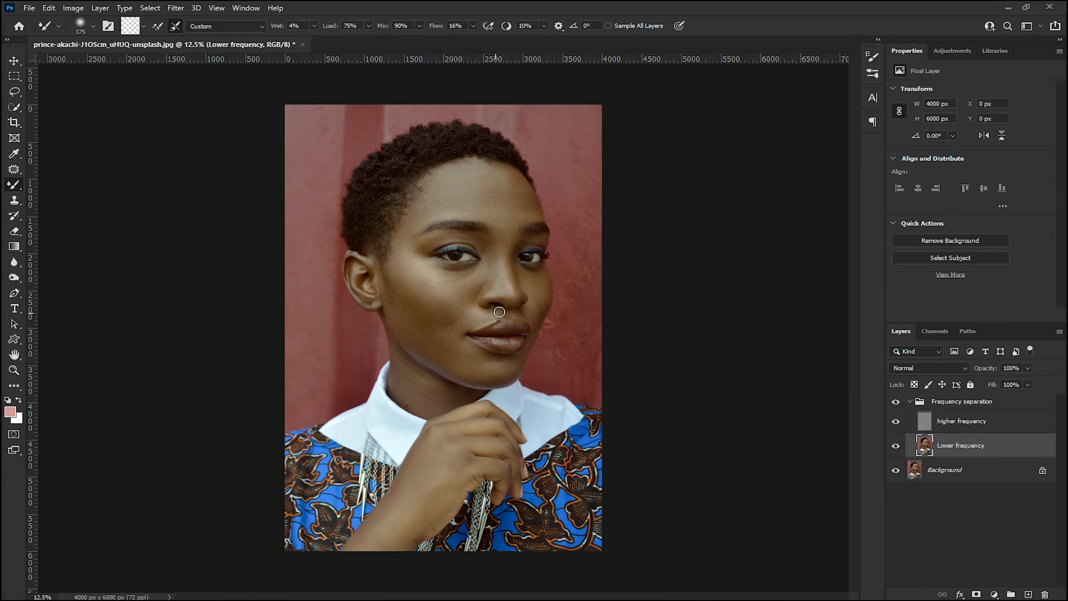